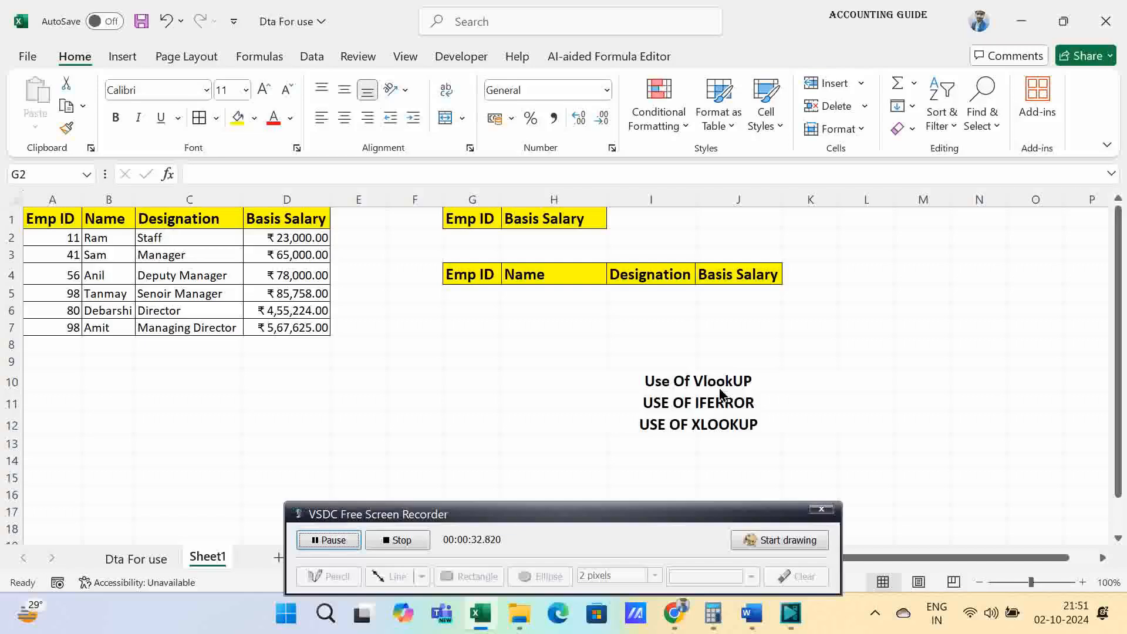
Step: Start a formula in cell H2, below the upper Basis Salary heading
{"action": "left_click", "coordinate": [526, 239]}
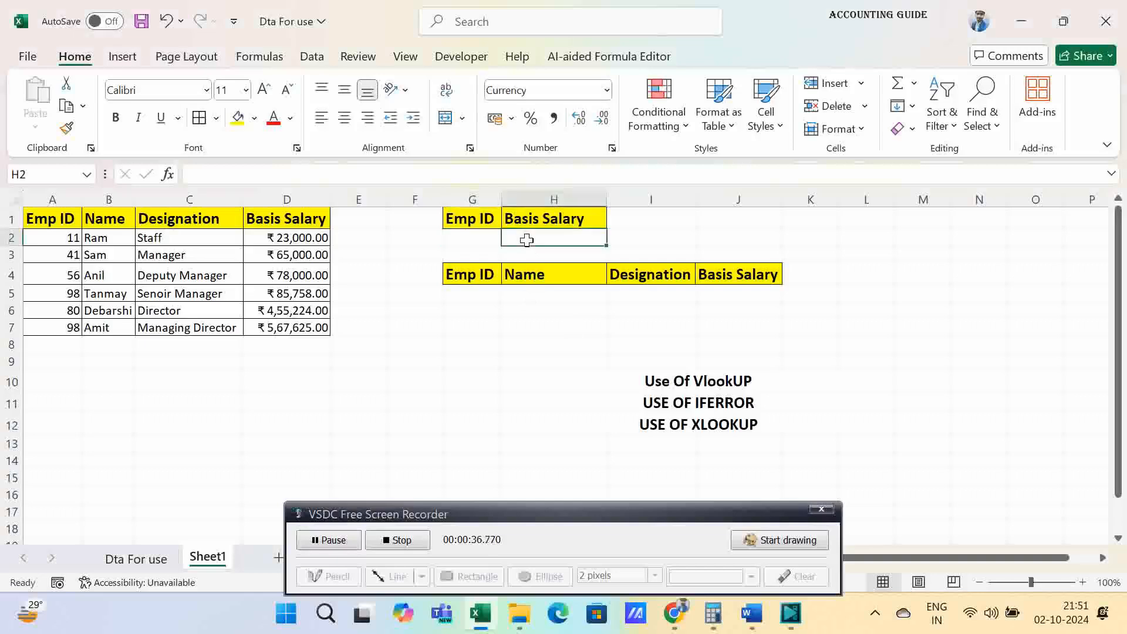
{"action": "type", "text": "="}
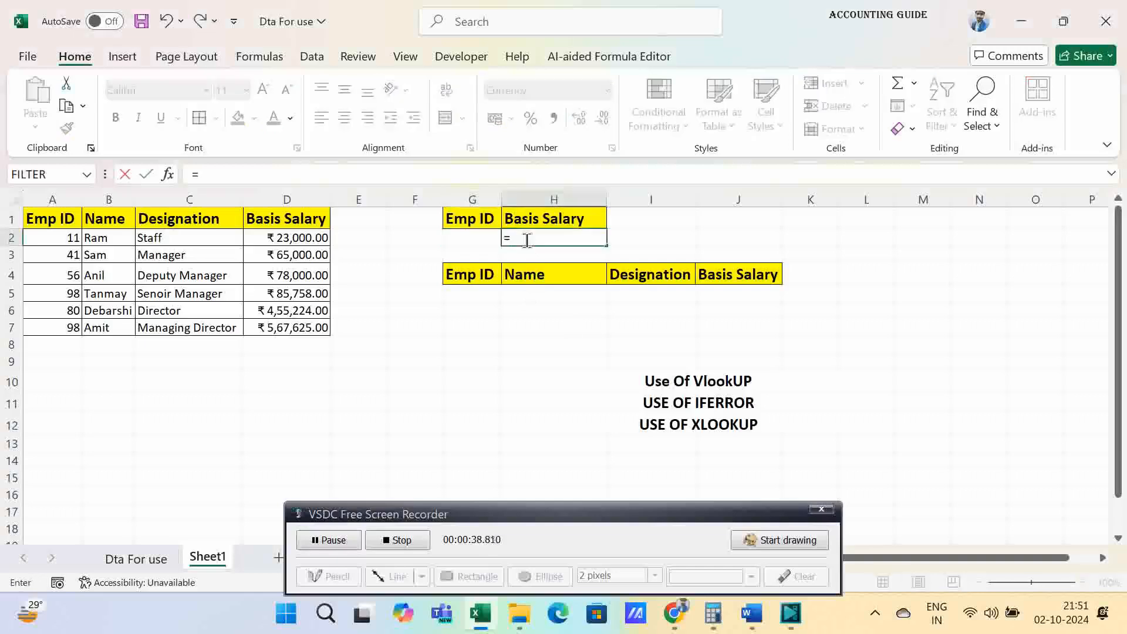
{"action": "key", "text": "super+shift+s"}
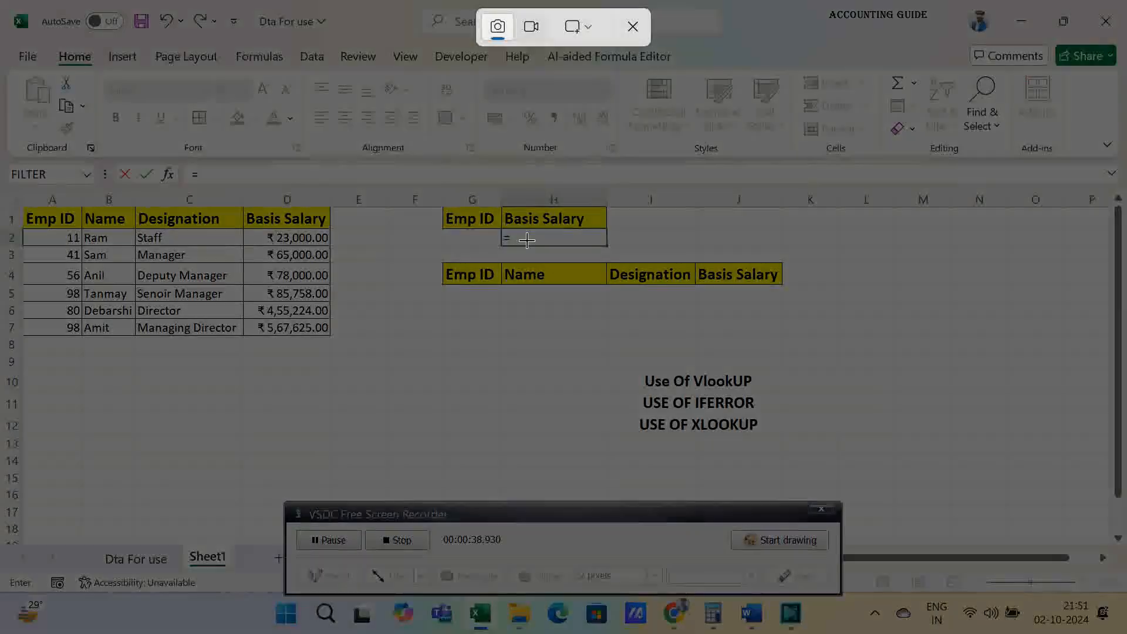
{"action": "key", "text": "Escape"}
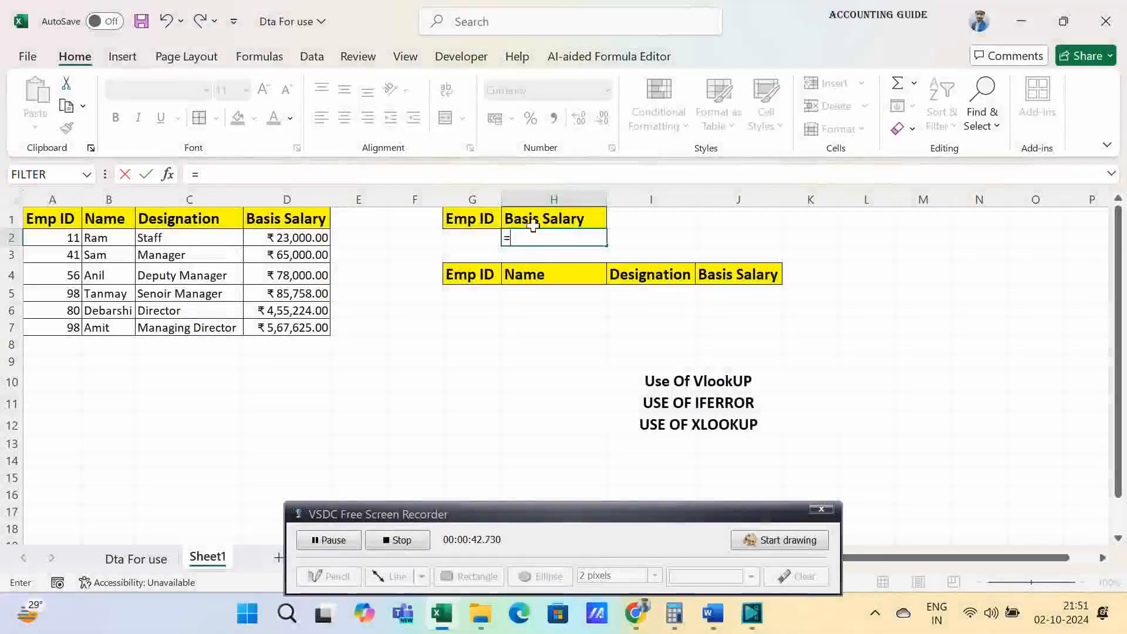
{"action": "left_click", "coordinate": [513, 218]}
{"action": "key", "text": "BackSpace"}
{"action": "key", "text": "BackSpace"}
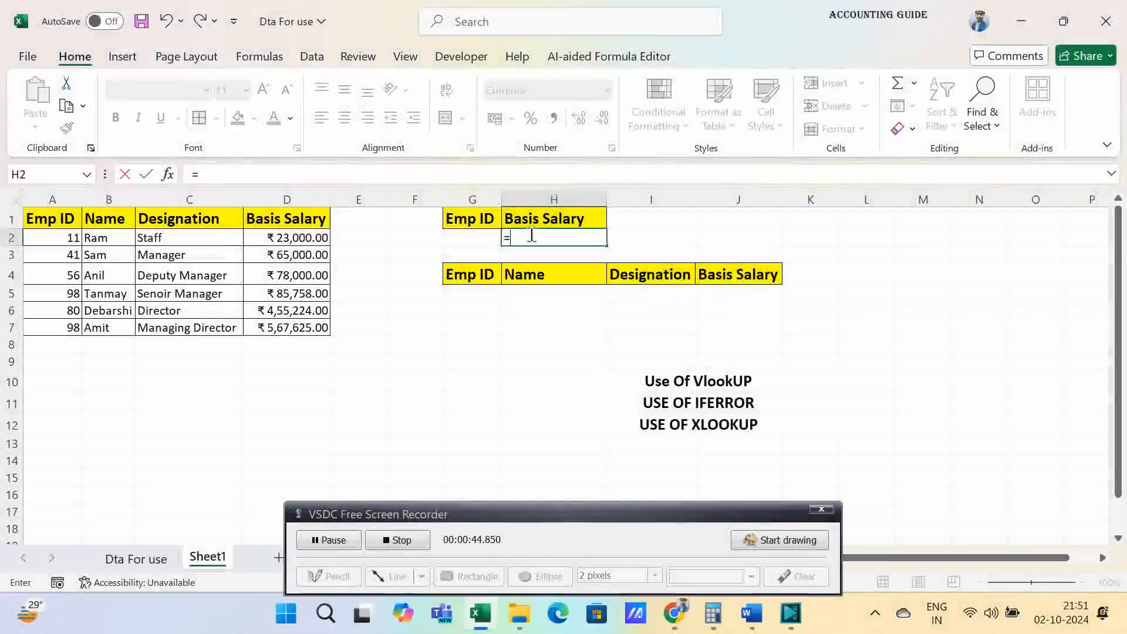
Step: Complete the salary lookup in H2 as =VLOOKUP(G2,A2:D7,4,0)
{"action": "type", "text": "vll"}
{"action": "key", "text": "BackSpace"}
{"action": "key", "text": "Tab"}
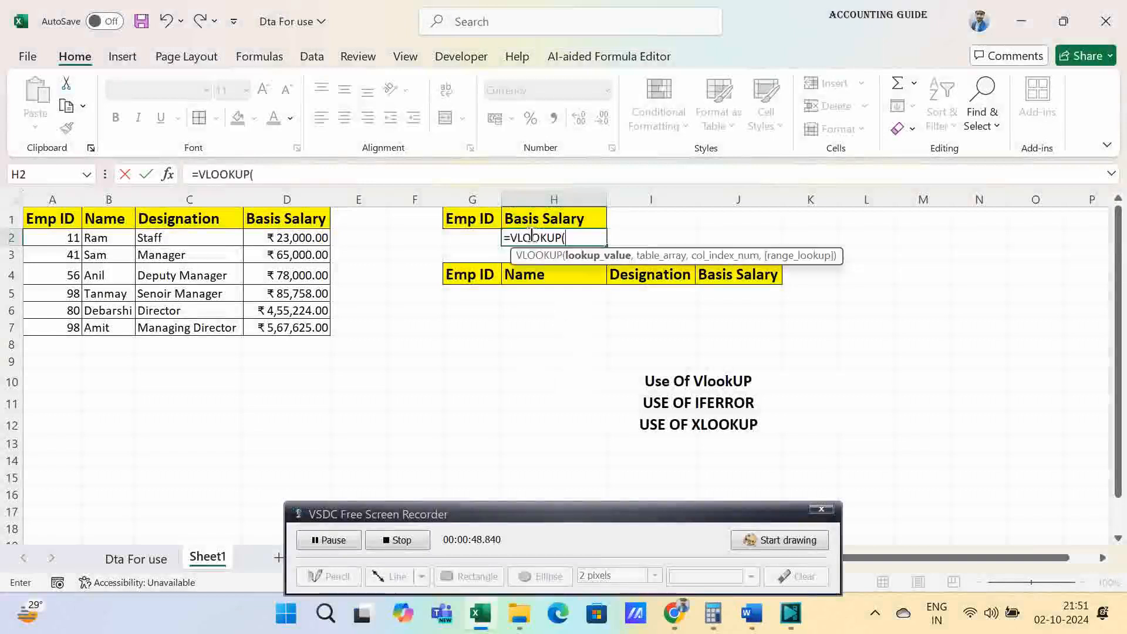
{"action": "left_click", "coordinate": [472, 239]}
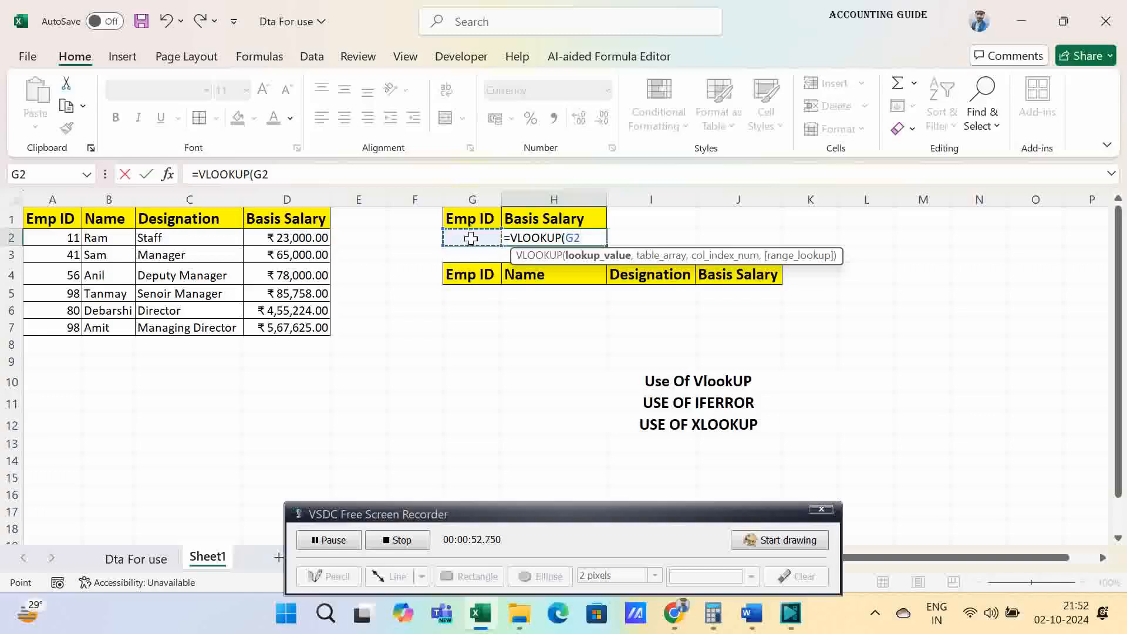
{"action": "type", "text": ","}
{"action": "left_click_drag", "start_coordinate": [64, 239], "coordinate": [267, 328]}
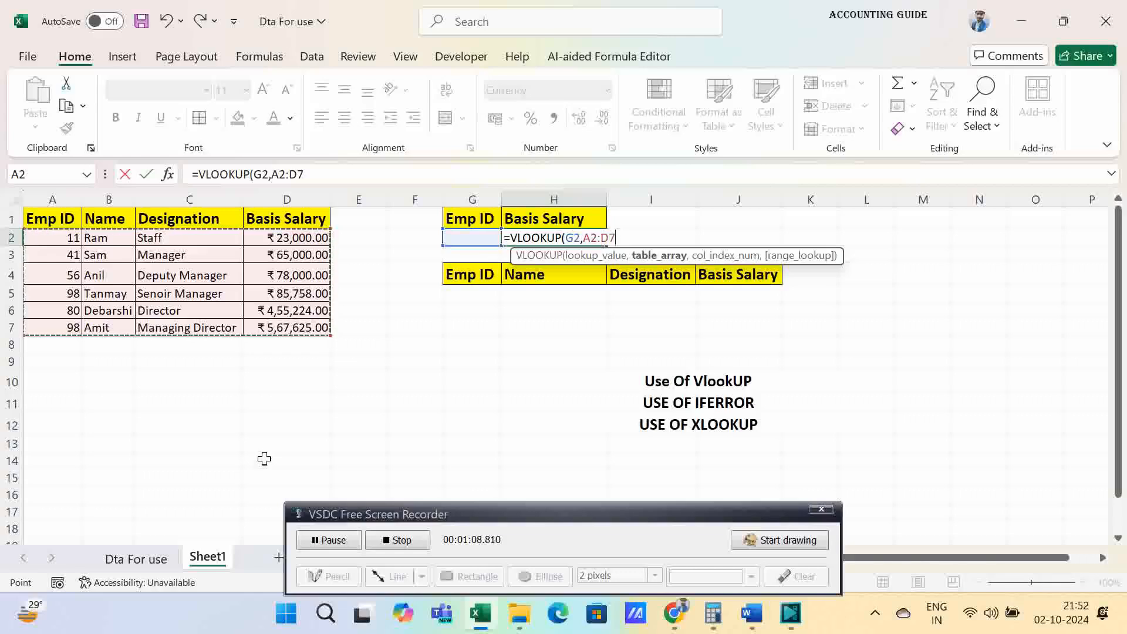
{"action": "type", "text": ","}
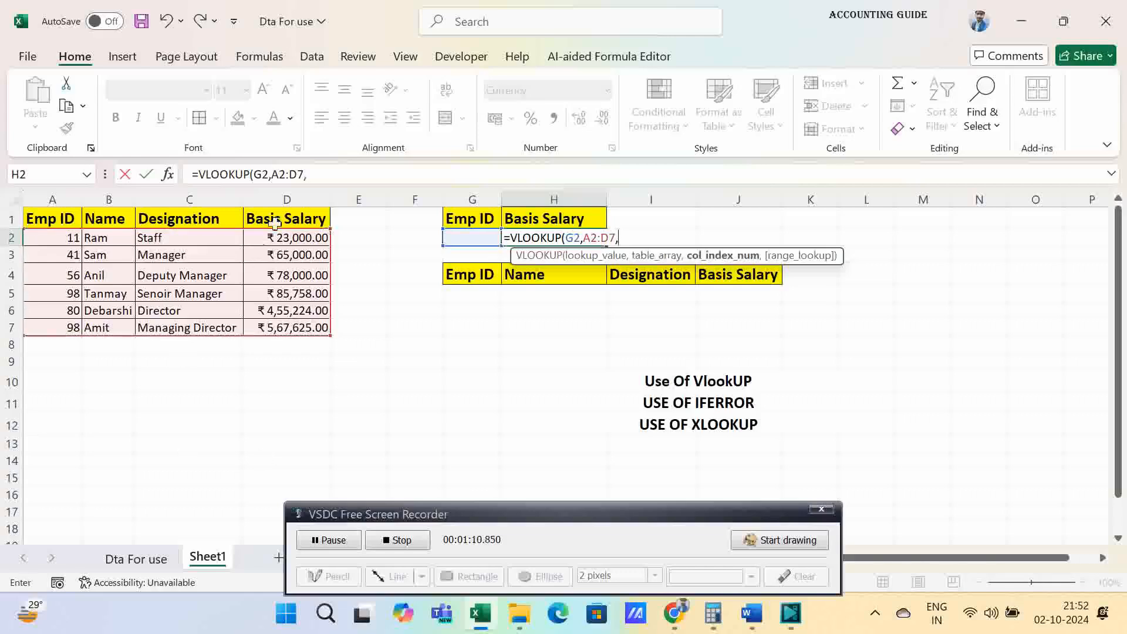
{"action": "type", "text": "4."}
{"action": "key", "text": "BackSpace"}
{"action": "type", "text": ","}
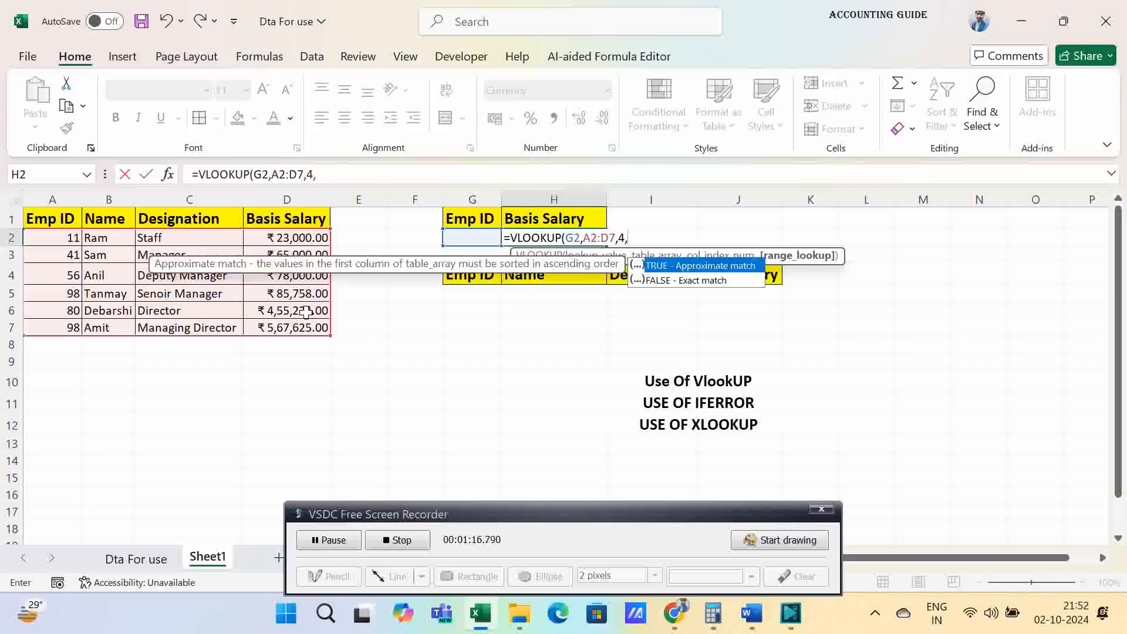
{"action": "type", "text": "0)"}
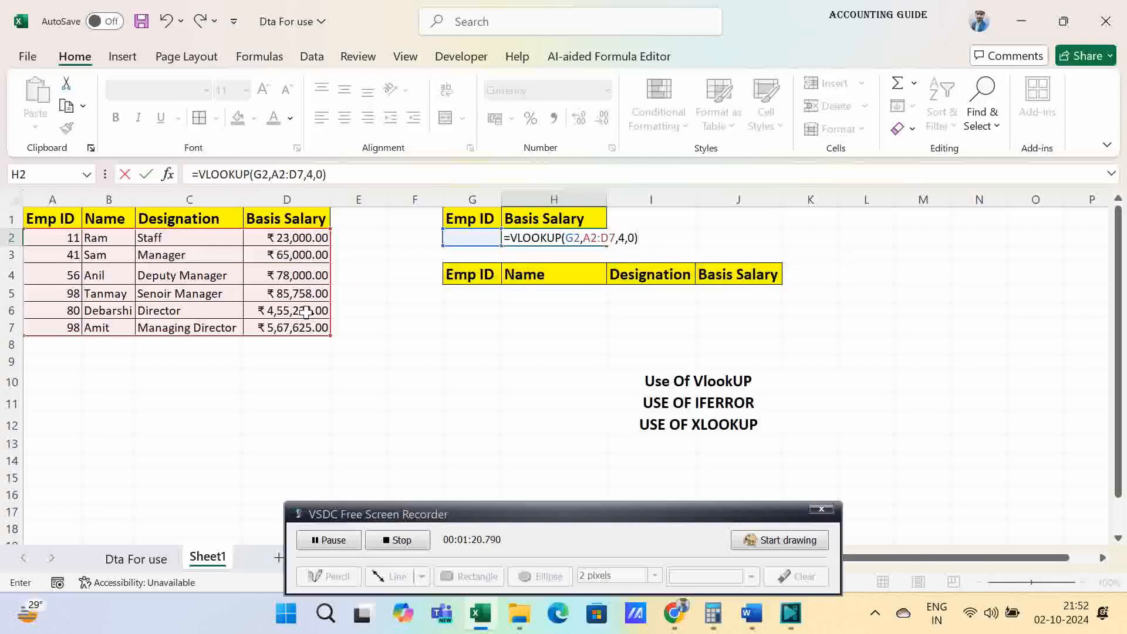
{"action": "key", "text": "Tab"}
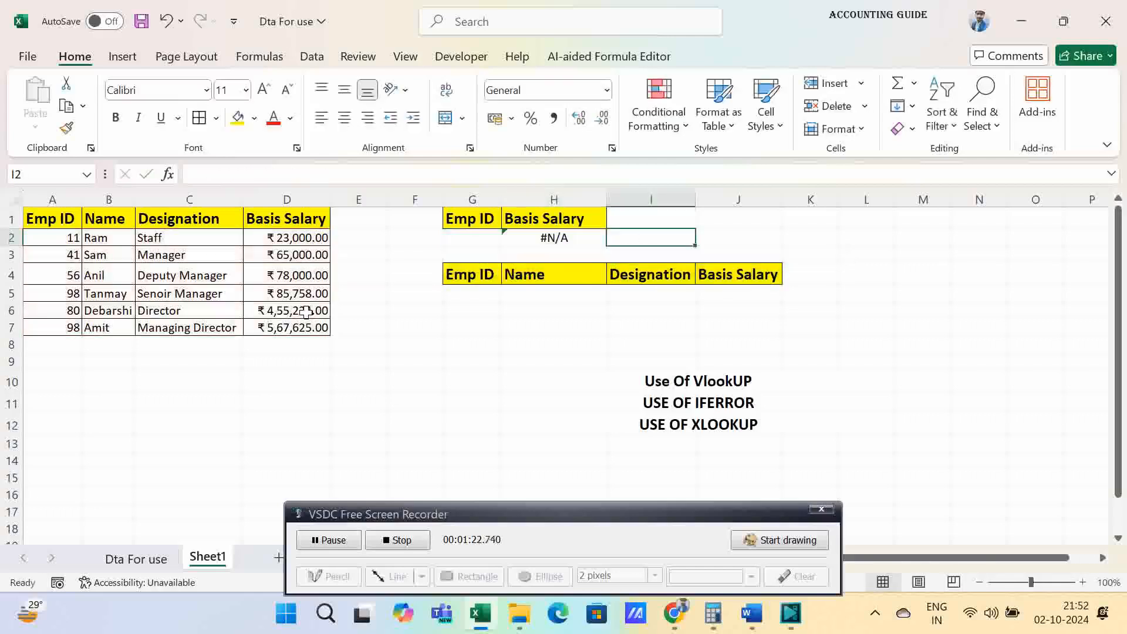
Step: Enter the Staff employee's ID from the source table in cell G2
{"action": "left_click", "coordinate": [483, 240]}
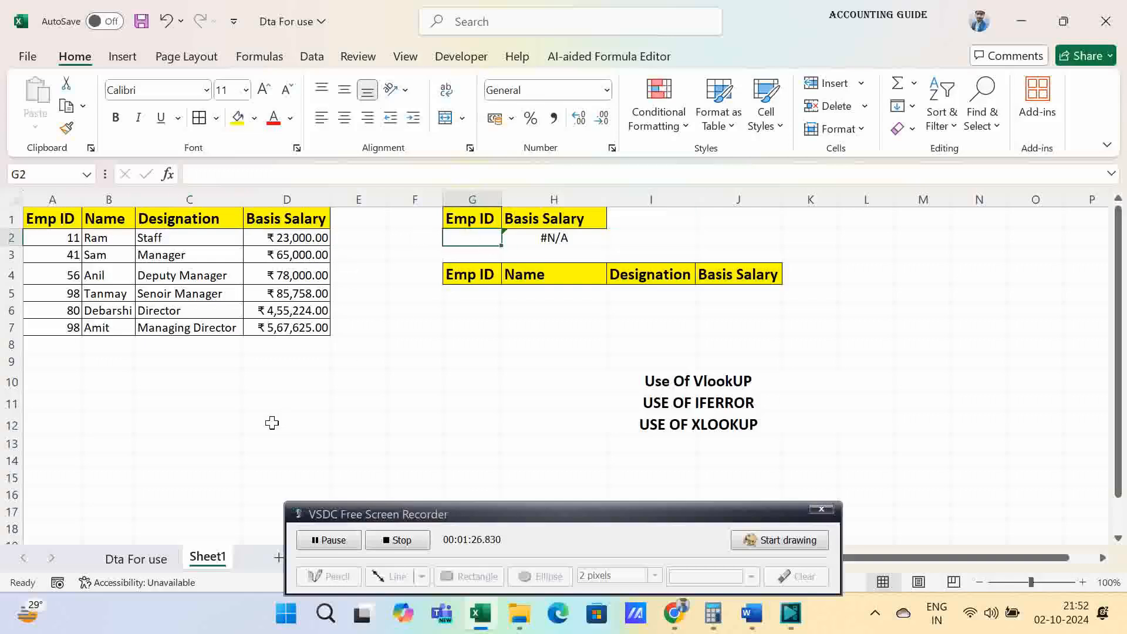
{"action": "type", "text": "11"}
{"action": "key", "text": "Tab"}
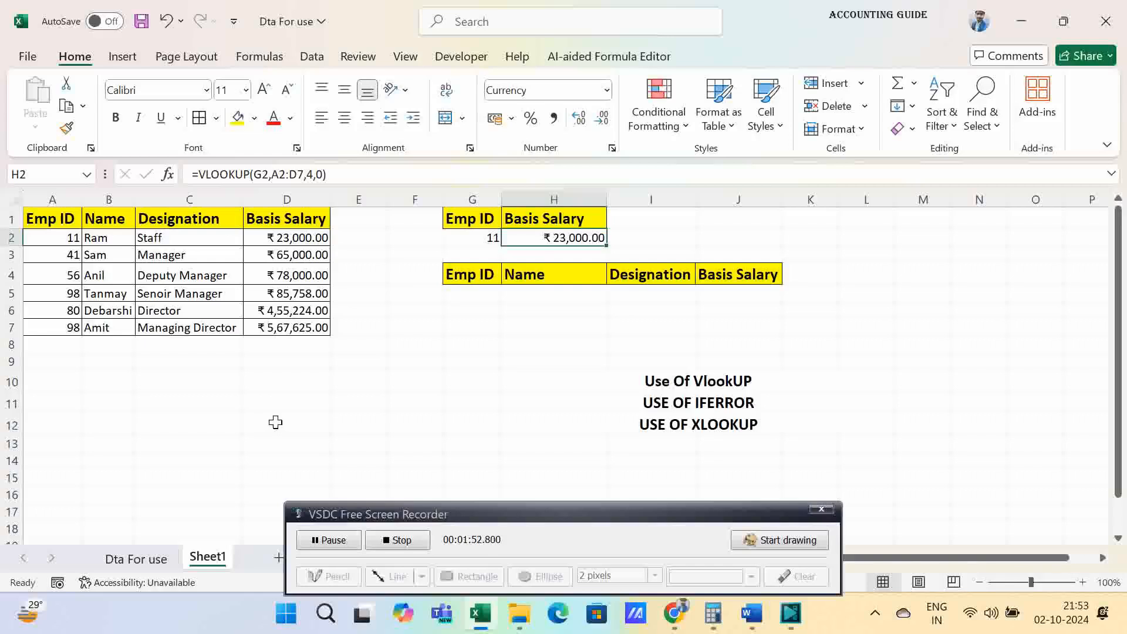
Step: Replace the entry in G2 with an employee ID missing from the source table
{"action": "left_click", "coordinate": [481, 236]}
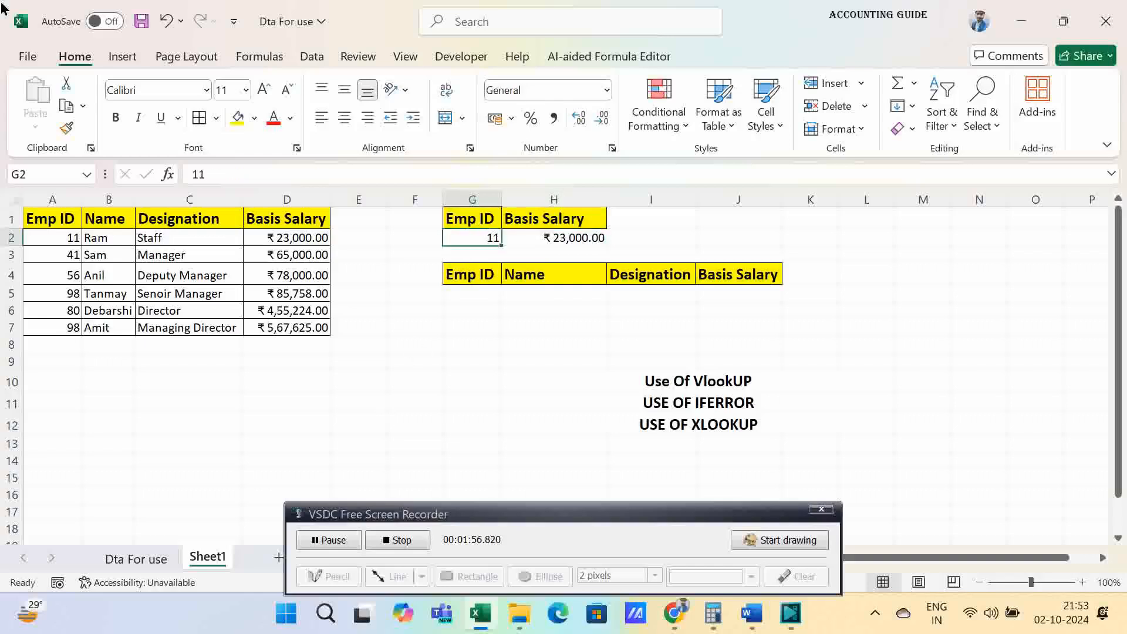
{"action": "type", "text": "68"}
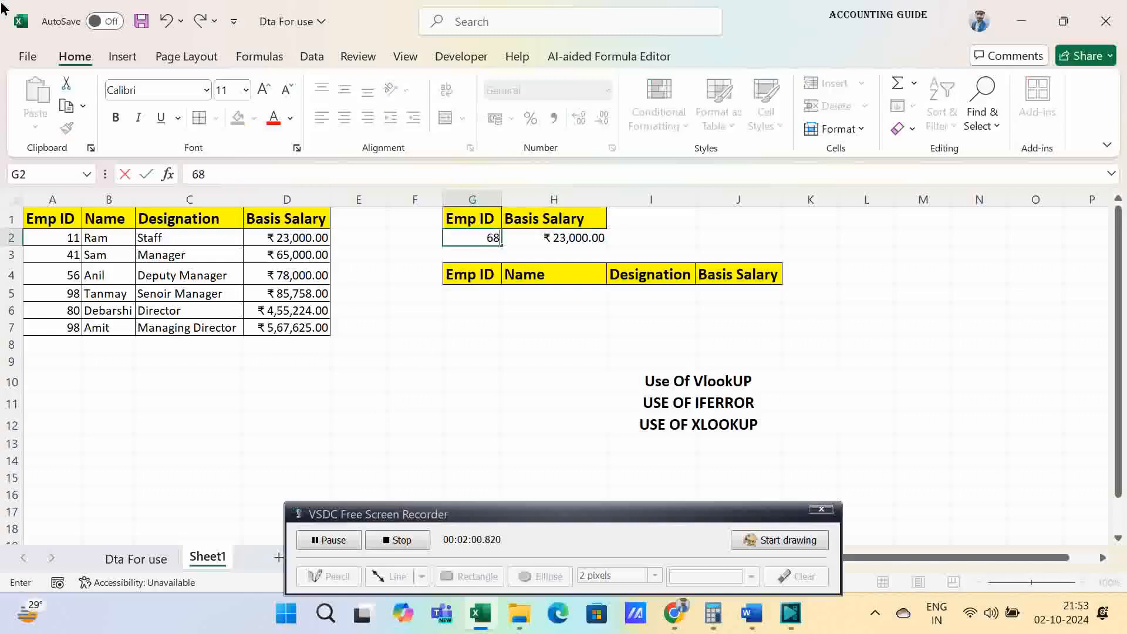
{"action": "key", "text": "Tab"}
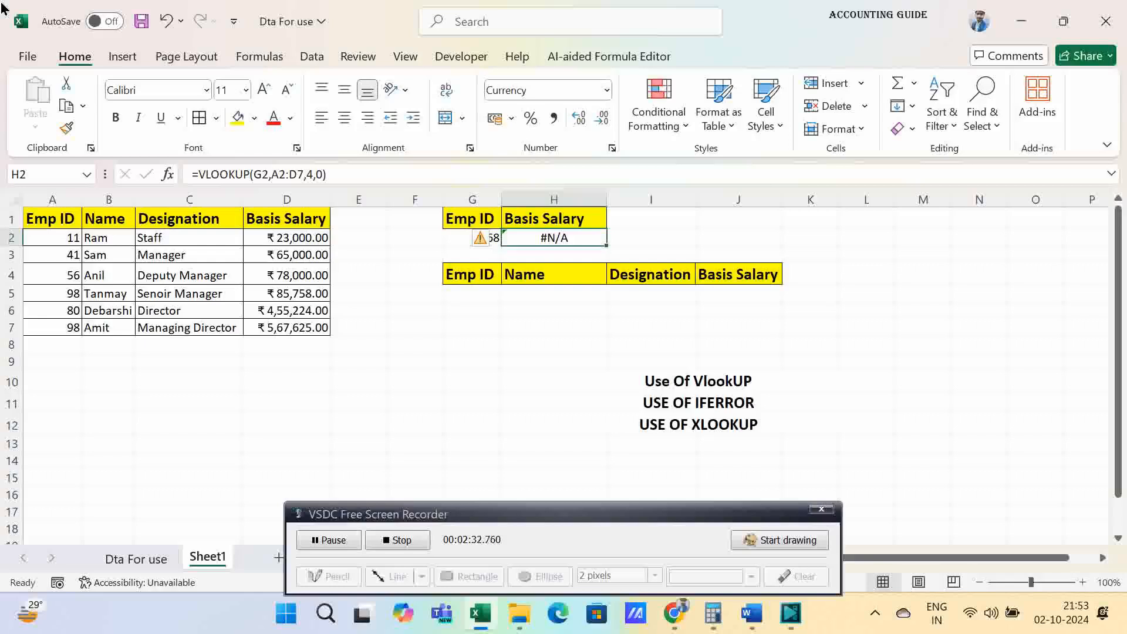
Step: Insert the IFERROR function in front of VLOOKUP in the H2 formula
{"action": "left_click", "coordinate": [198, 170]}
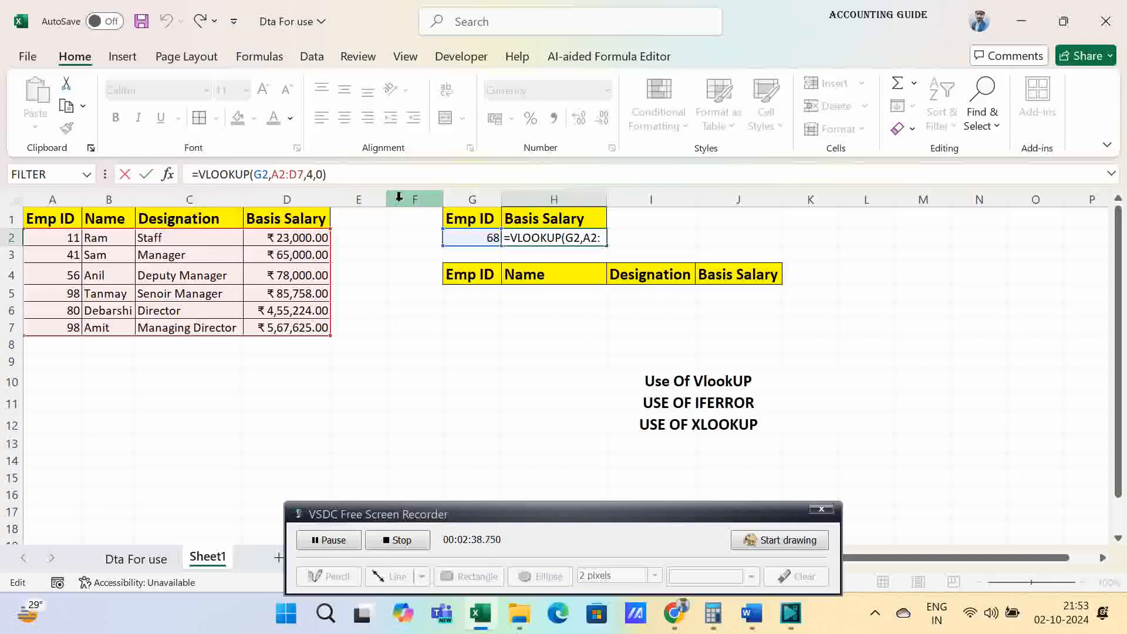
{"action": "type", "text": "i"}
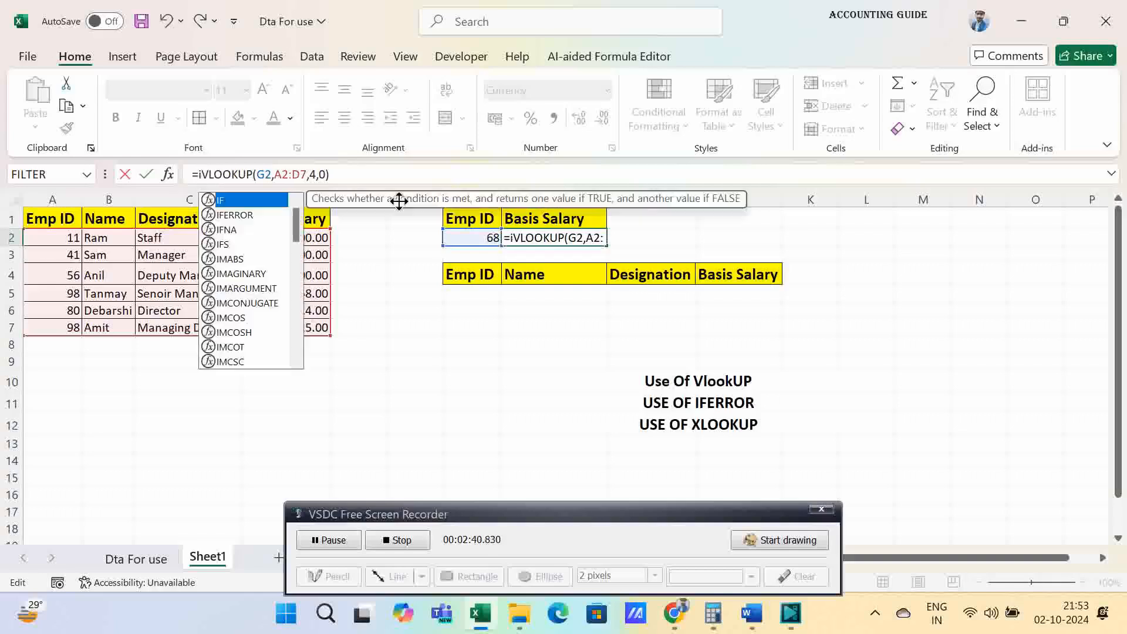
{"action": "type", "text": "f"}
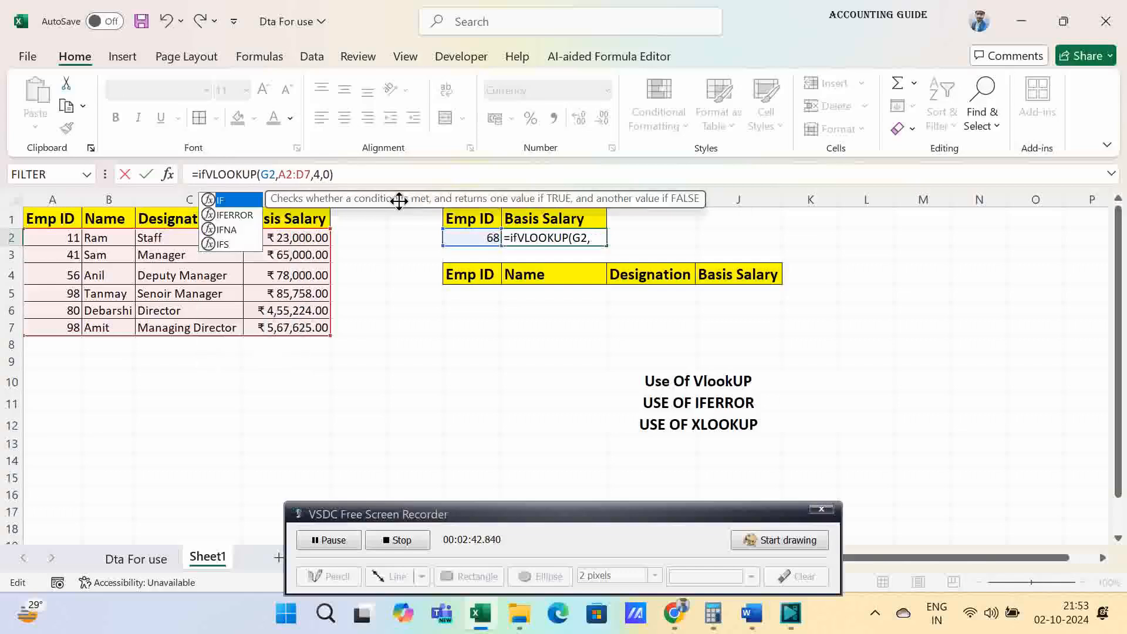
{"action": "key", "text": "Down"}
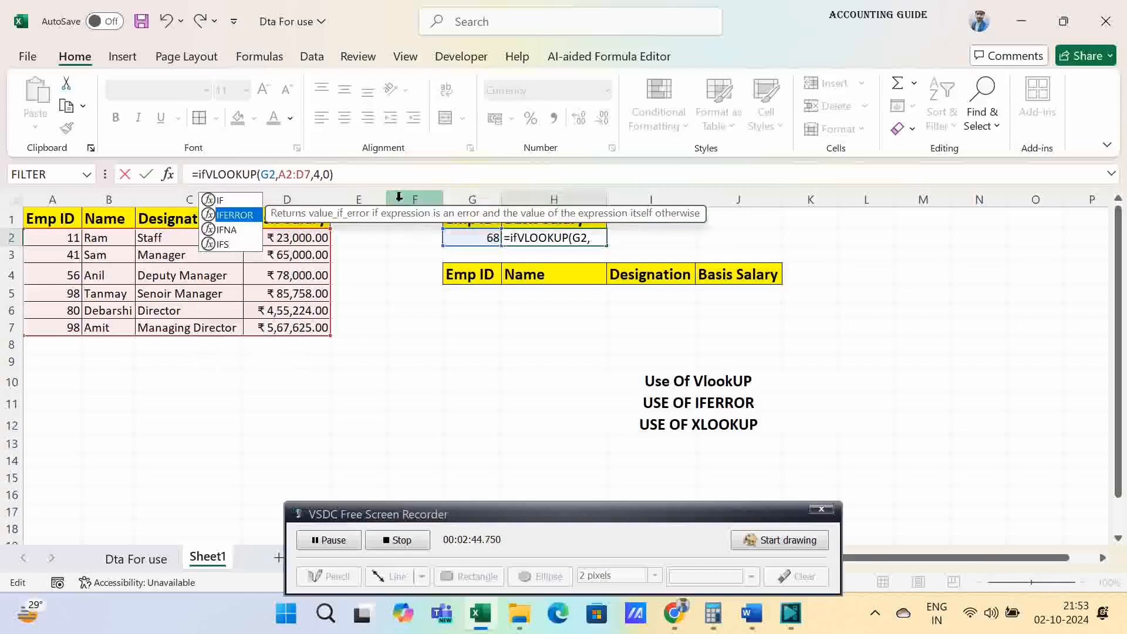
{"action": "key", "text": "Tab"}
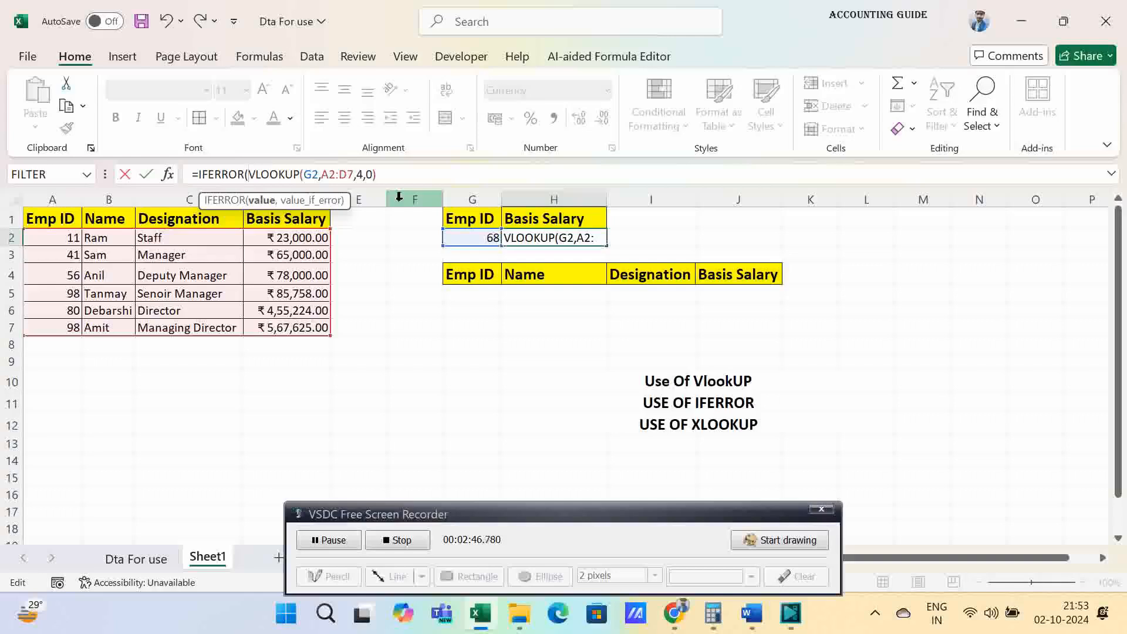
Step: Finish the H2 formula with the error value "Invalid Emp ID", giving =IFERROR(VLOOKUP(G2,A2:D7,4,0),"Invalid Emp ID")
{"action": "key", "text": "Right"}
{"action": "key", "text": "Right"}
{"action": "key", "text": "Right"}
{"action": "key", "text": "Right"}
{"action": "key", "text": "Right"}
{"action": "key", "text": "Right"}
{"action": "key", "text": "Right"}
{"action": "key", "text": "Right"}
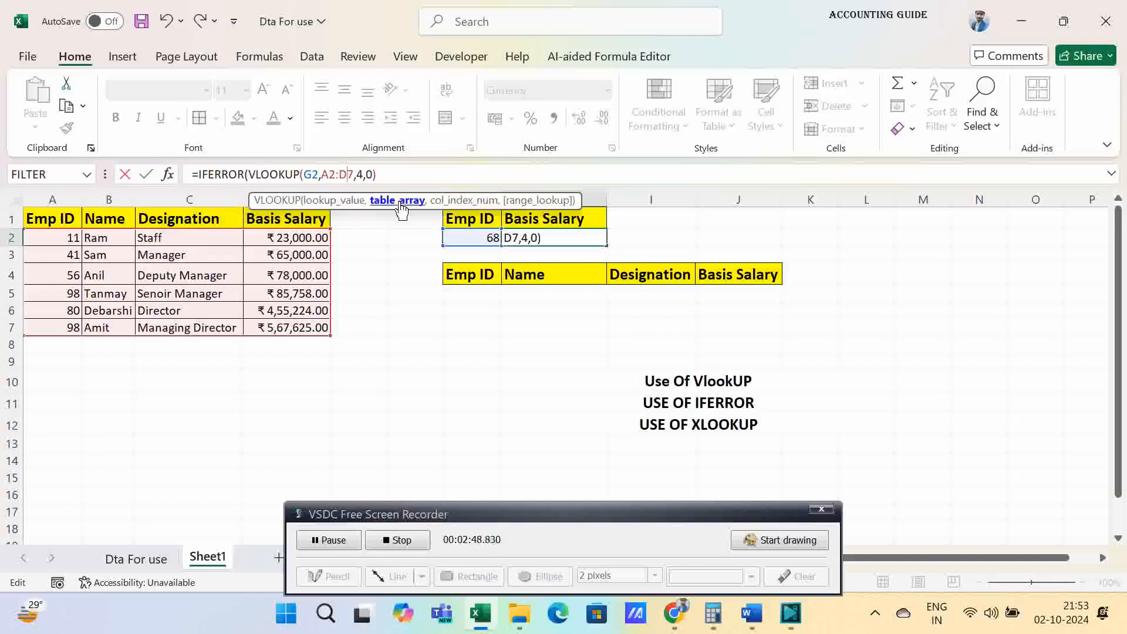
{"action": "key", "text": "Right"}
{"action": "key", "text": "Right"}
{"action": "key", "text": "Right"}
{"action": "key", "text": "Right"}
{"action": "key", "text": "Right"}
{"action": "key", "text": "Right"}
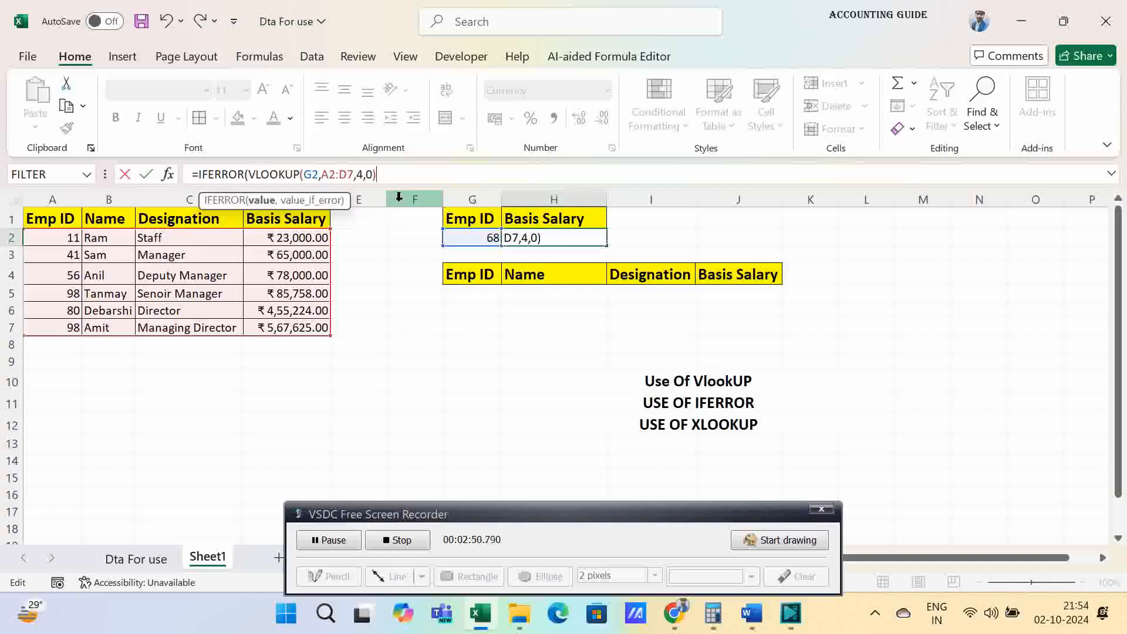
{"action": "type", "text": ","}
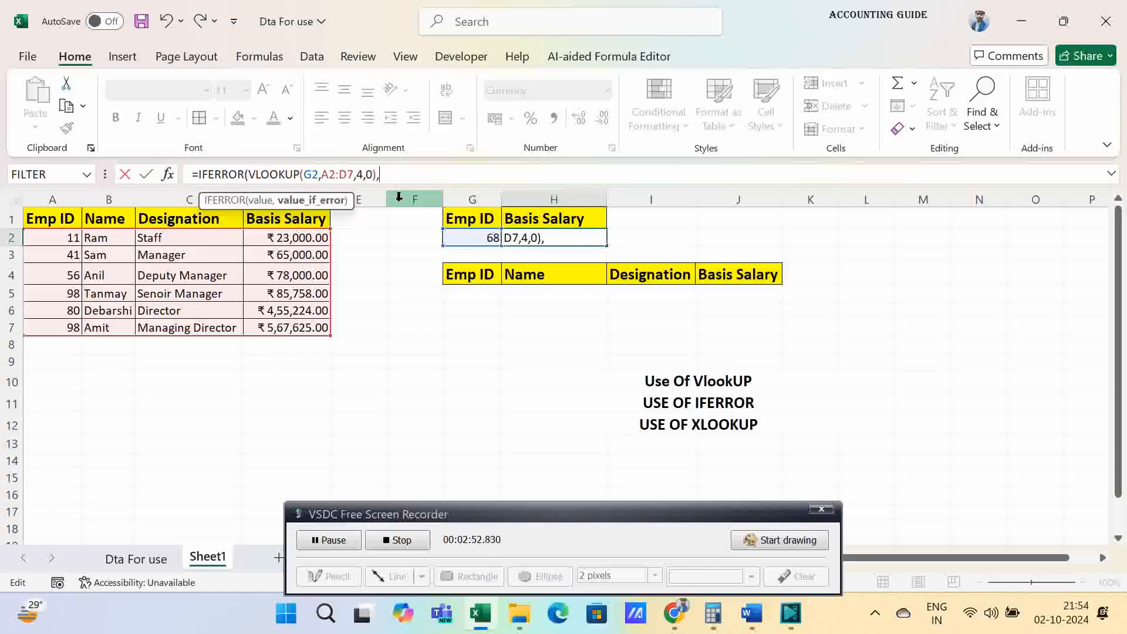
{"action": "type", "text": "\""}
{"action": "type", "text": "Invalid E"}
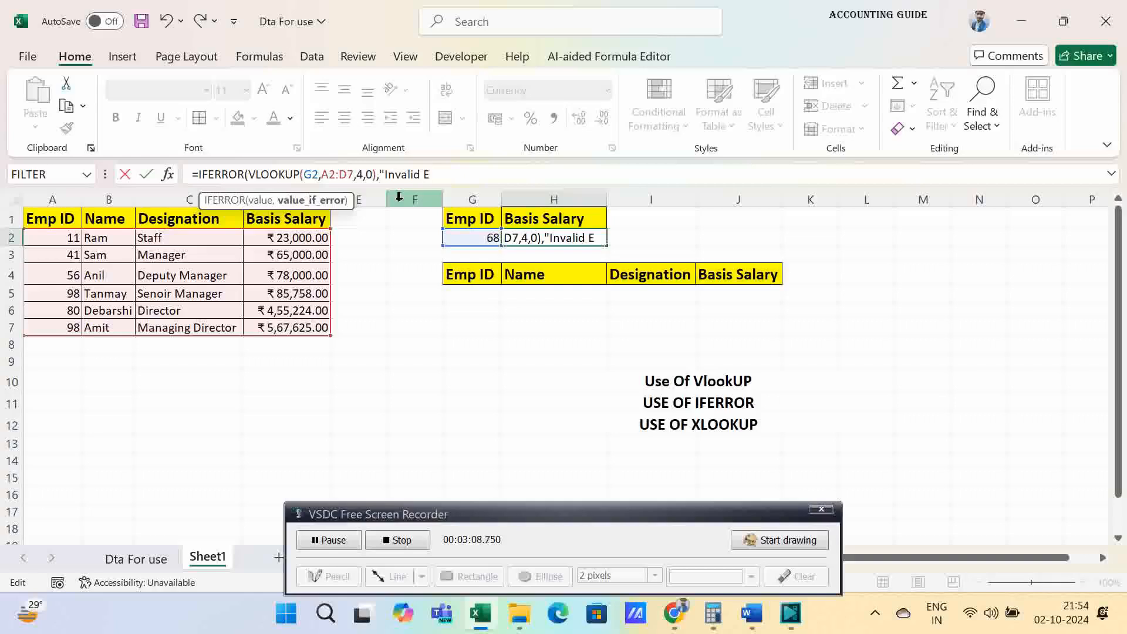
{"action": "type", "text": "mp "}
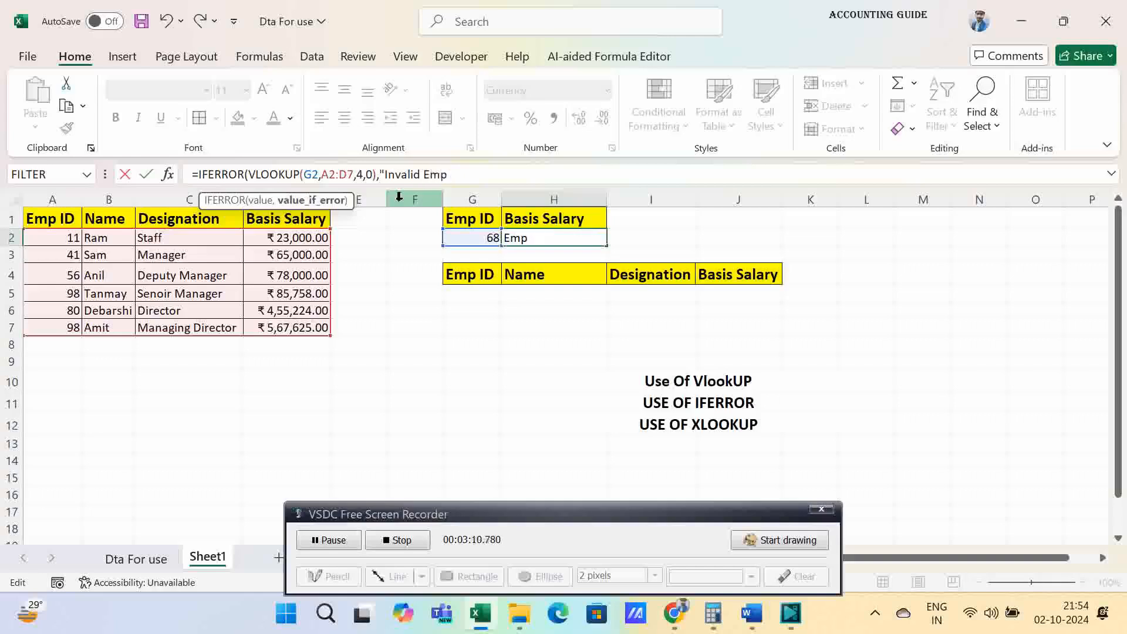
{"action": "type", "text": "ID\")"}
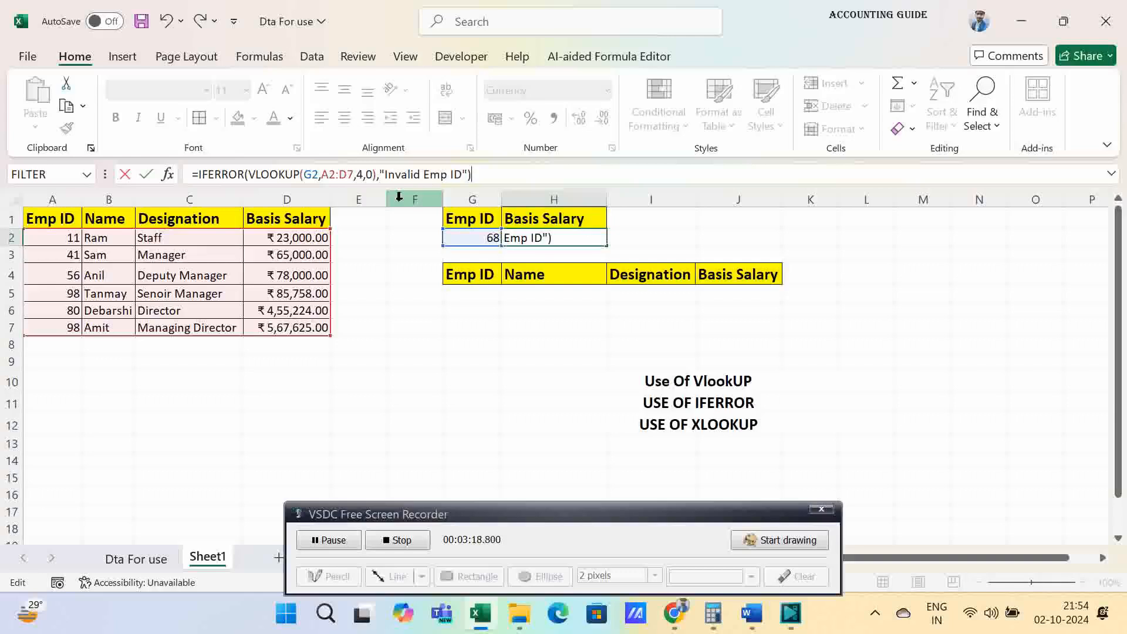
{"action": "key", "text": "Tab"}
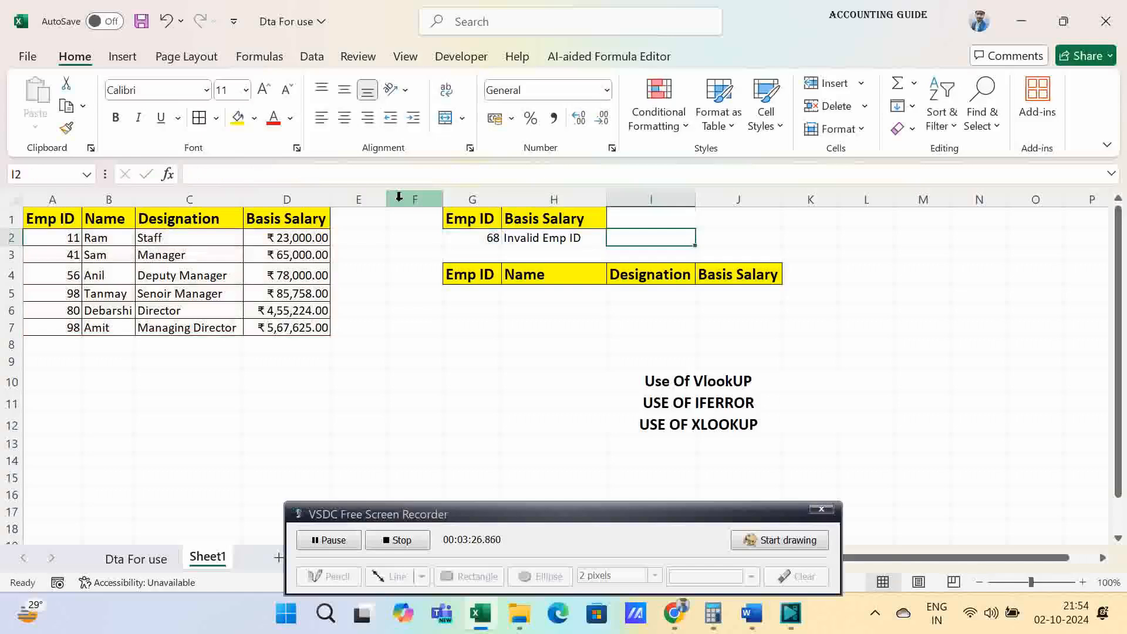
Step: Replace the entry in G2 with the Deputy Manager's employee ID
{"action": "left_click", "coordinate": [489, 239]}
{"action": "type", "text": "6"}
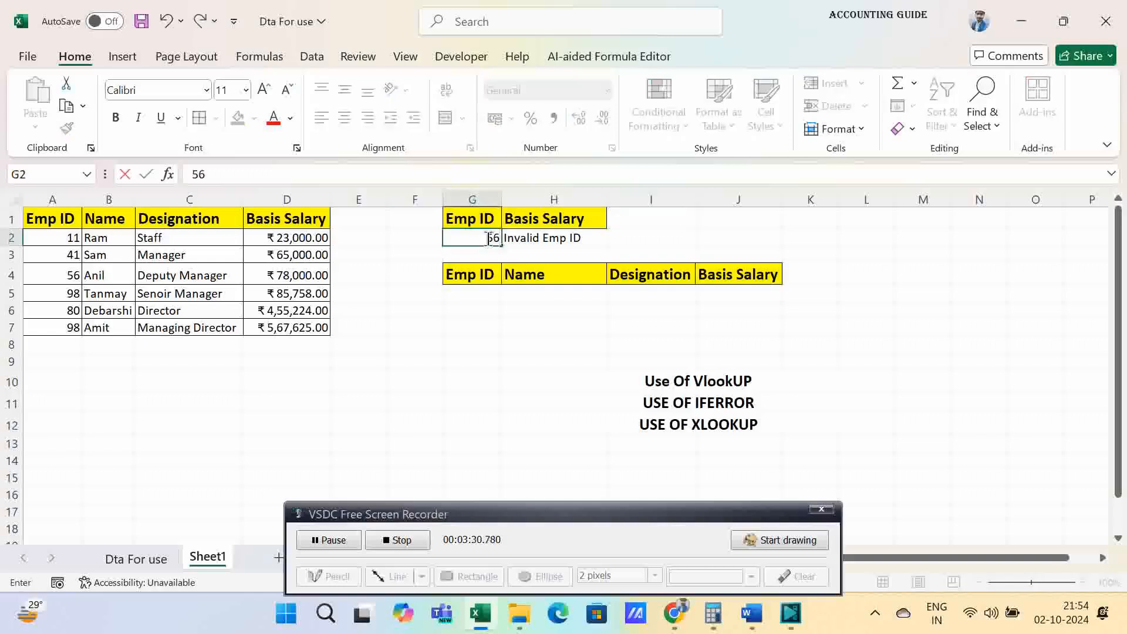
{"action": "key", "text": "Tab"}
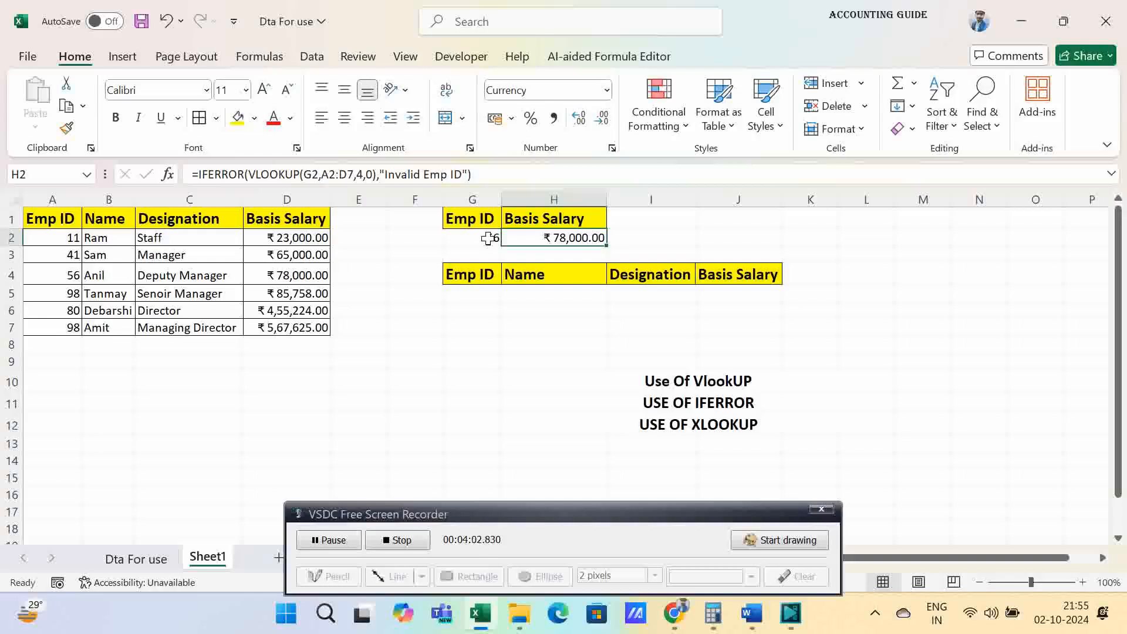
Step: Enter the Staff employee's ID in cell G5 of the second lookup table
{"action": "left_click", "coordinate": [489, 290]}
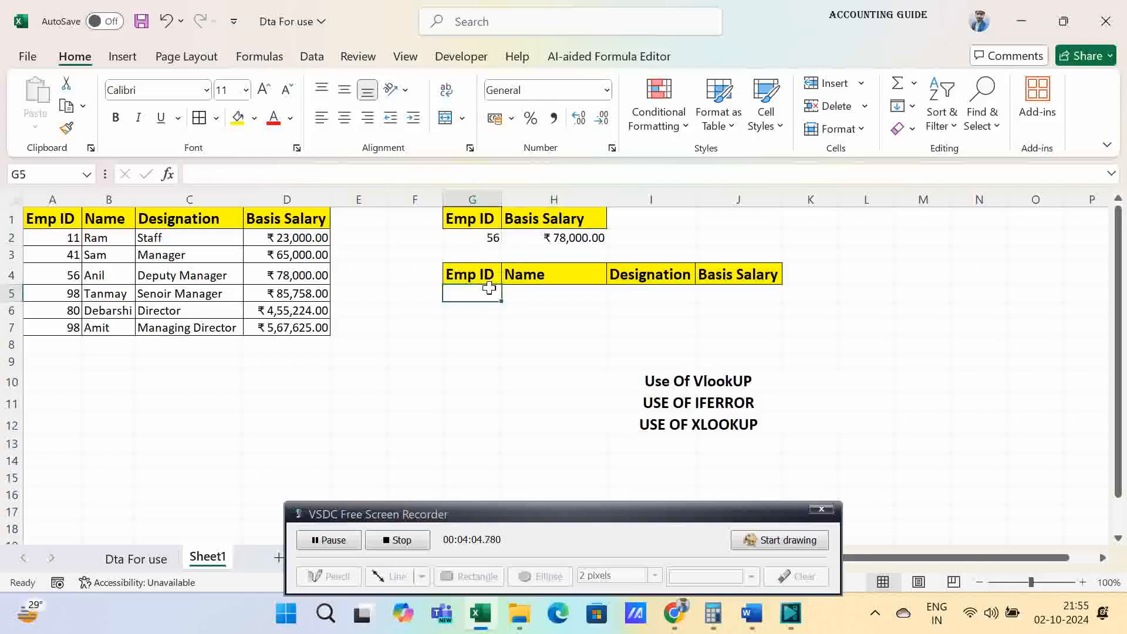
{"action": "type", "text": "11"}
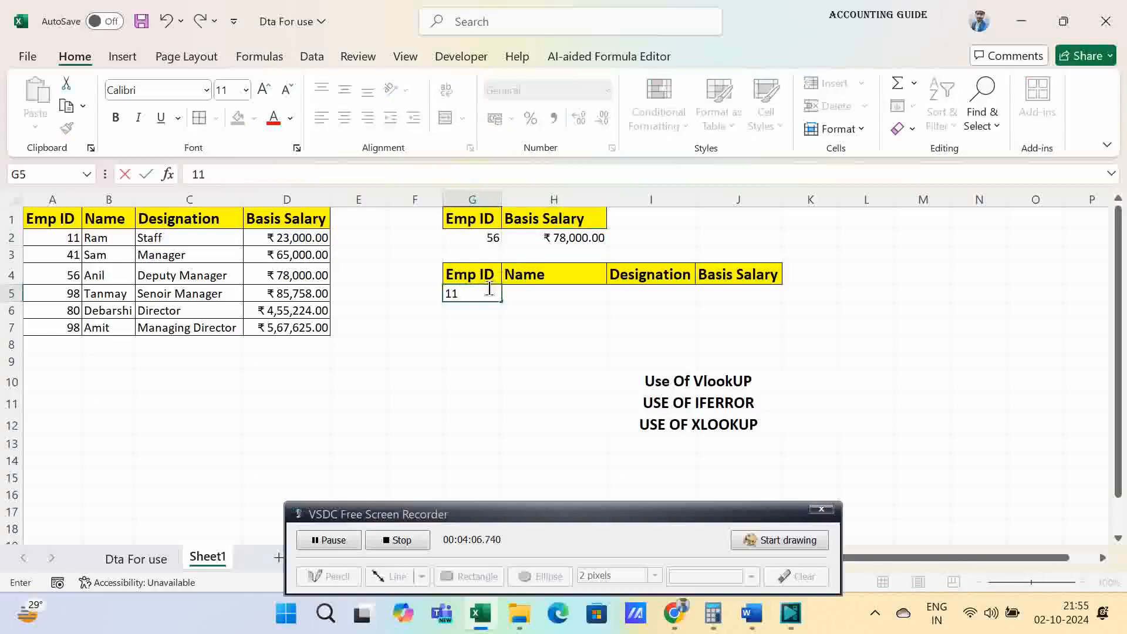
{"action": "key", "text": "Tab"}
Step: Start an XLOOKUP formula in the Basis Salary cell J5 with G5 as the lookup value
{"action": "left_click", "coordinate": [738, 295]}
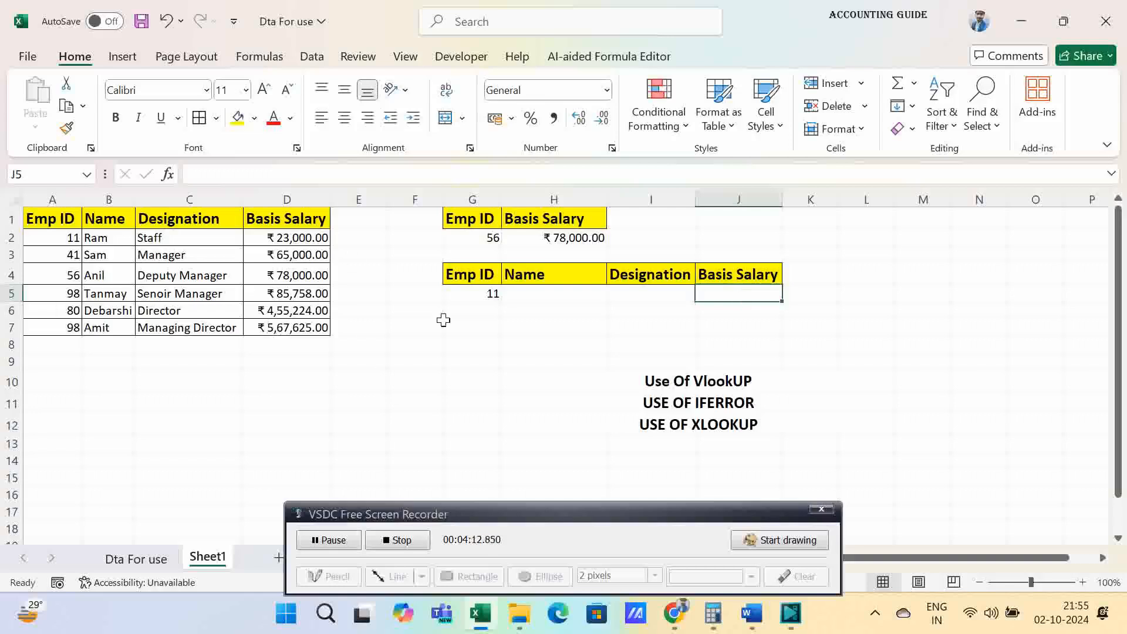
{"action": "type", "text": "="}
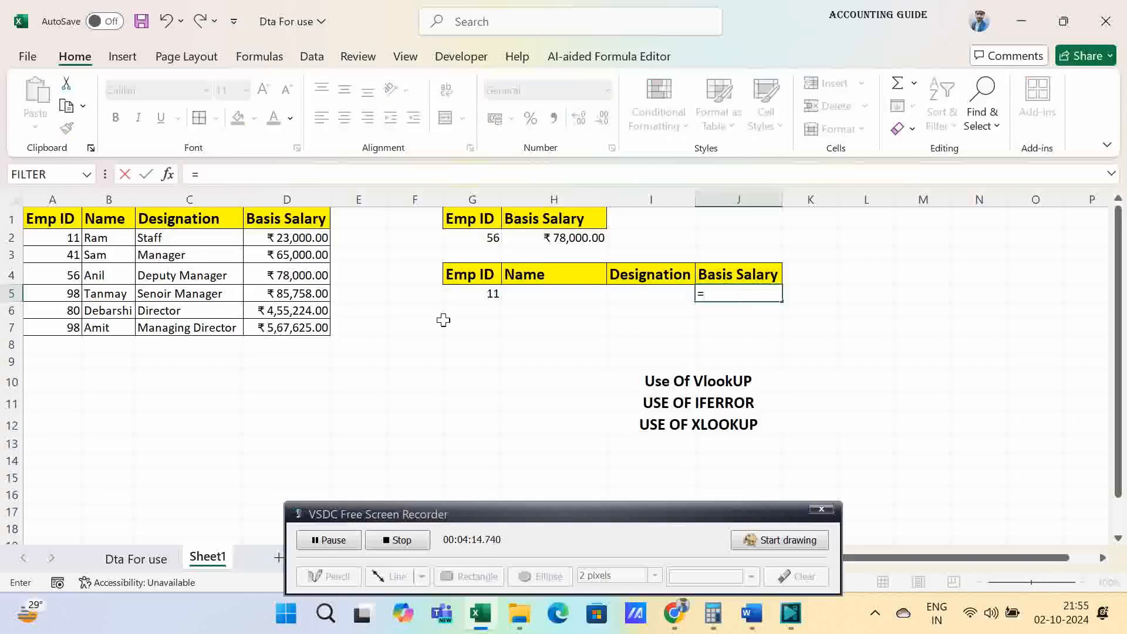
{"action": "type", "text": "x"}
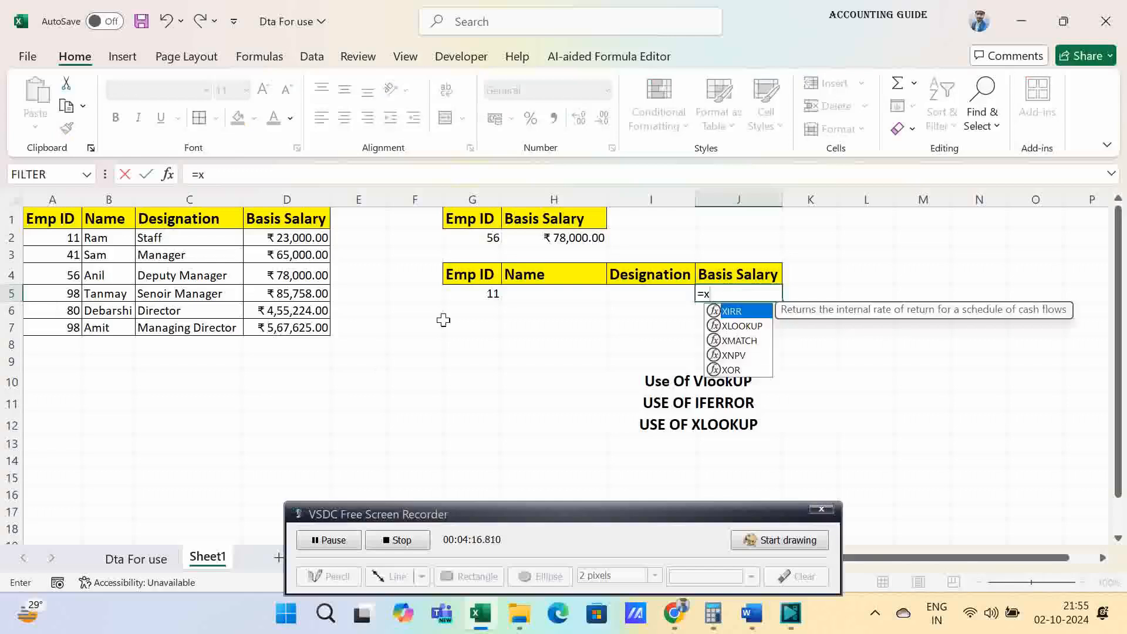
{"action": "key", "text": "Down"}
{"action": "key", "text": "Tab"}
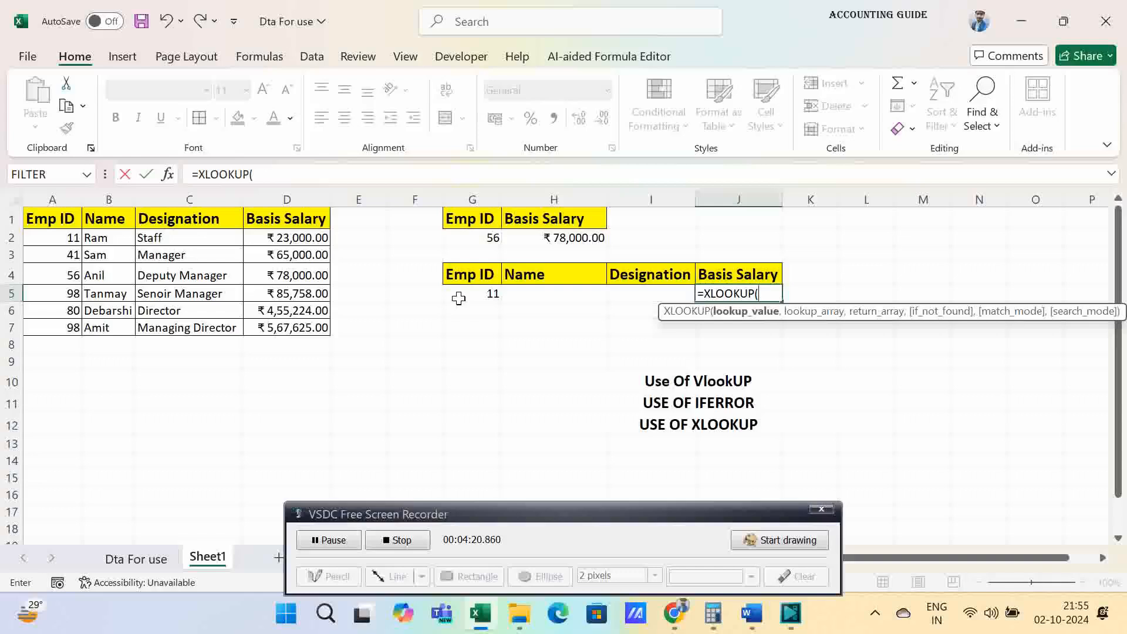
{"action": "left_click", "coordinate": [459, 296]}
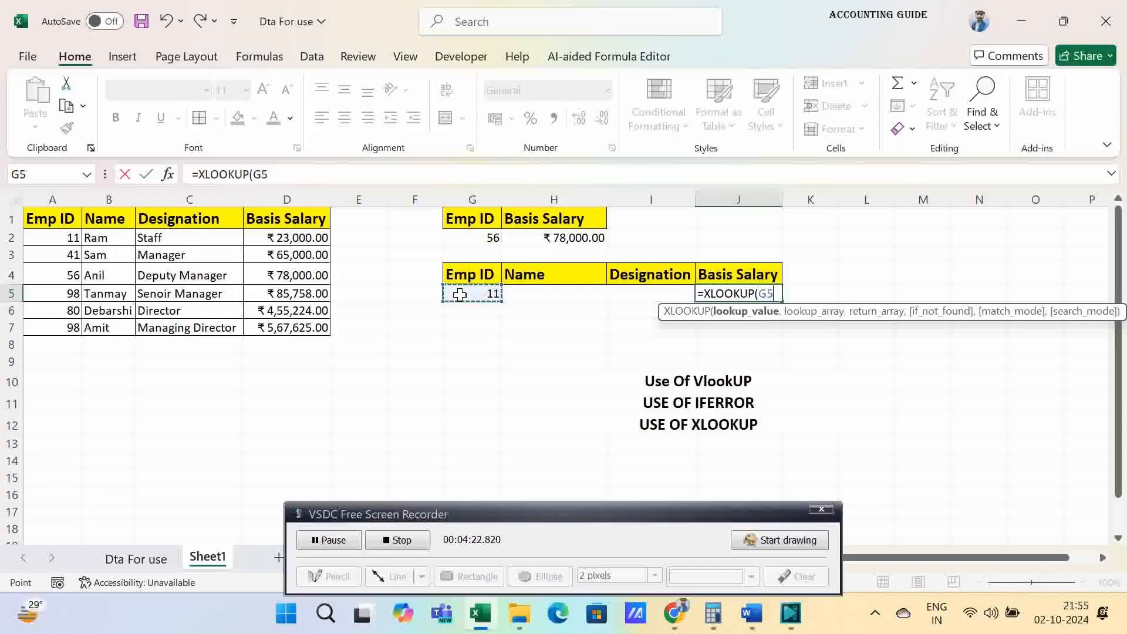
{"action": "type", "text": ","}
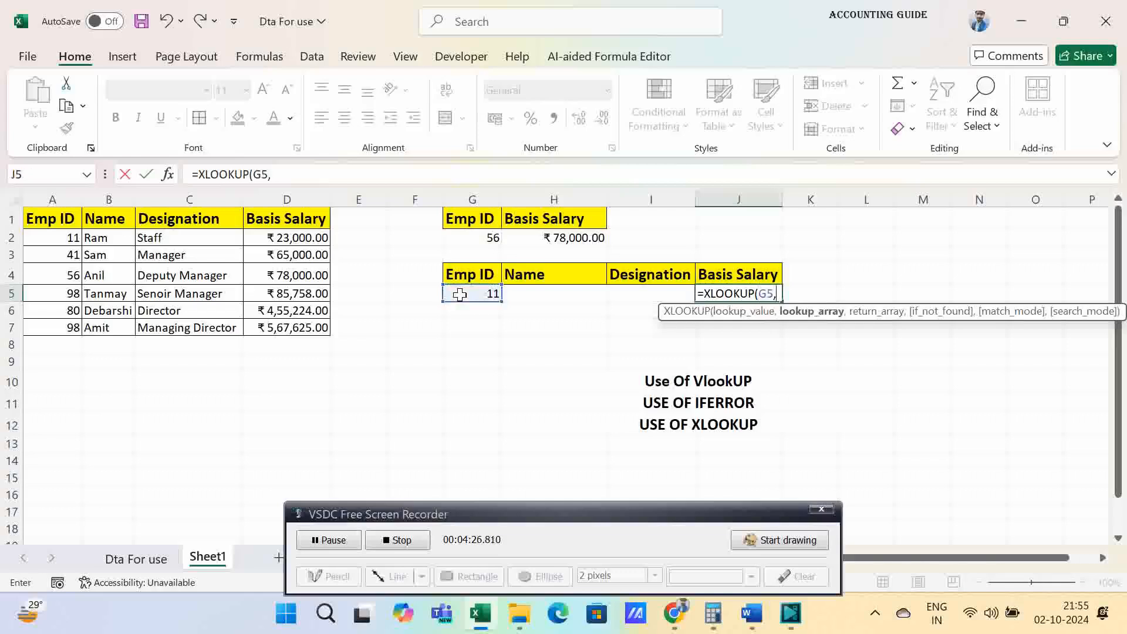
Step: Complete the J5 formula with lookup array A2:A7 and return array D2:D7, giving =XLOOKUP(G5,A2:A7,D2:D7)
{"action": "left_click_drag", "start_coordinate": [63, 236], "coordinate": [61, 329]}
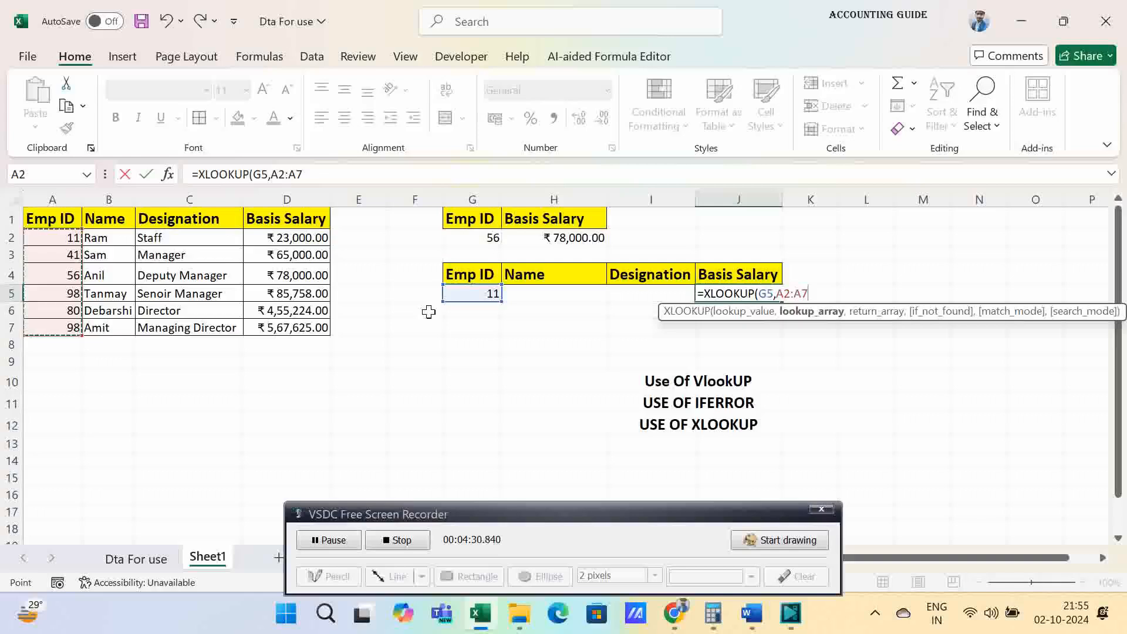
{"action": "type", "text": ","}
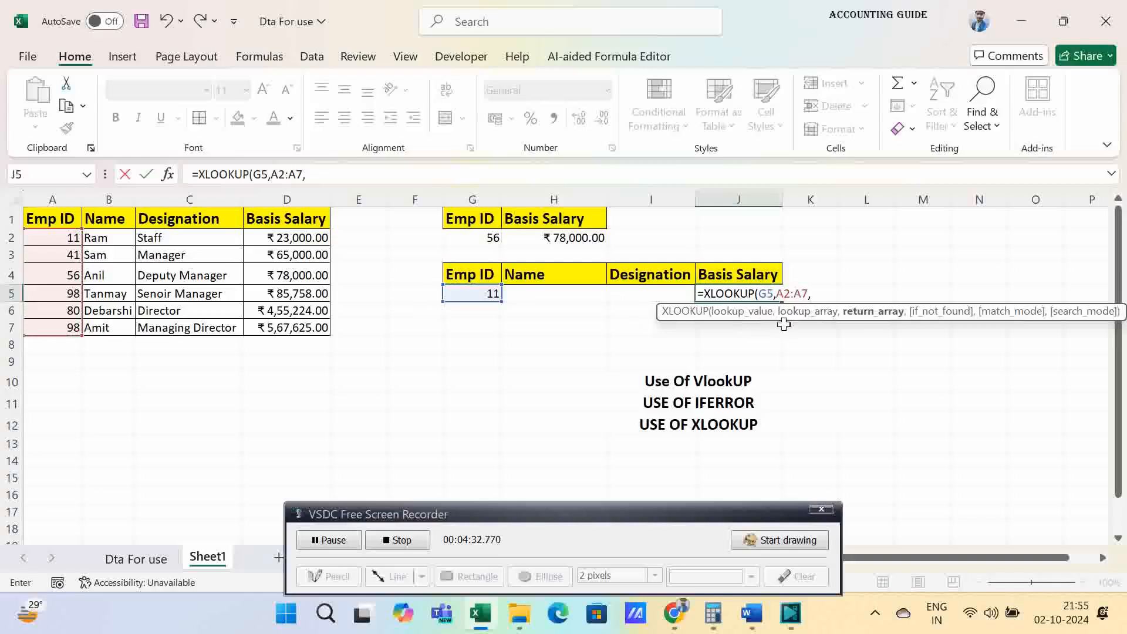
{"action": "left_click_drag", "start_coordinate": [289, 237], "coordinate": [297, 332]}
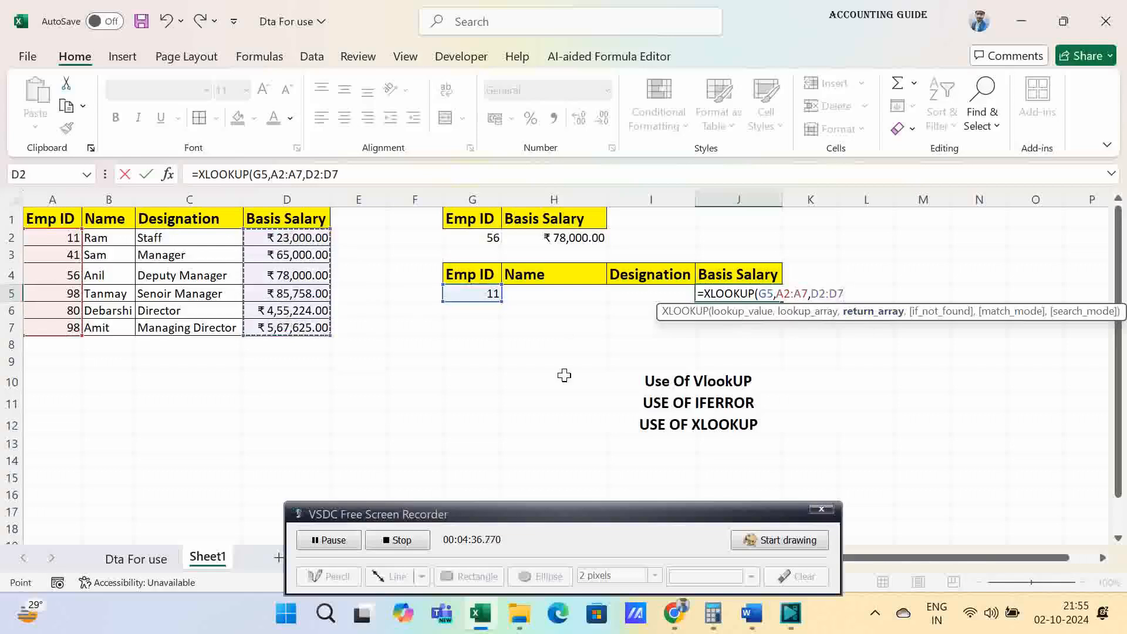
{"action": "type", "text": ","}
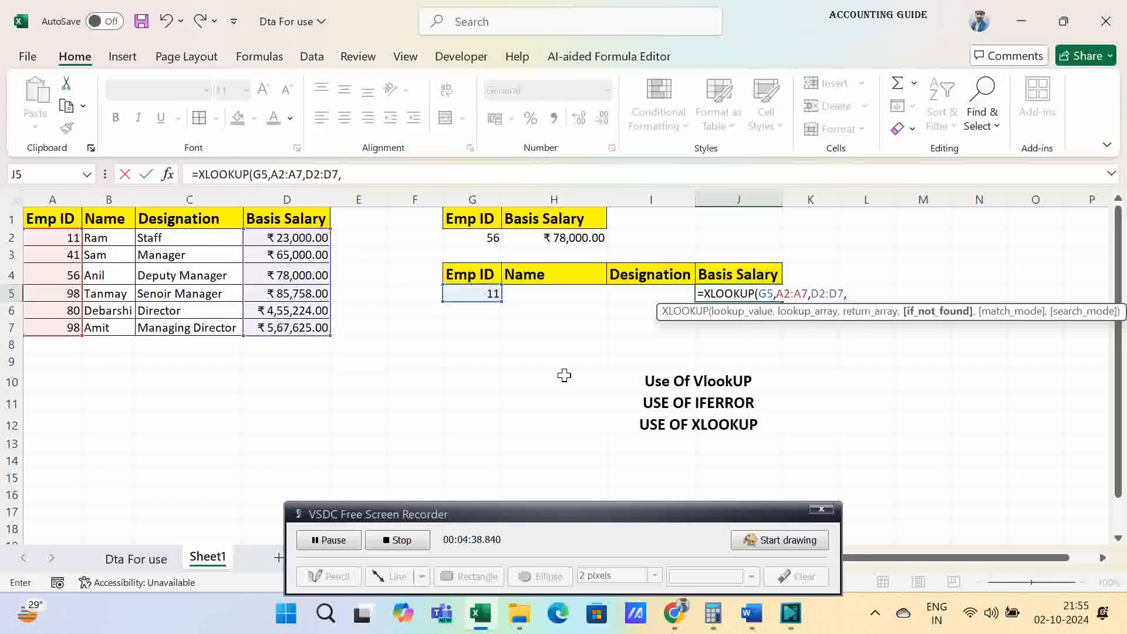
{"action": "key", "text": "BackSpace"}
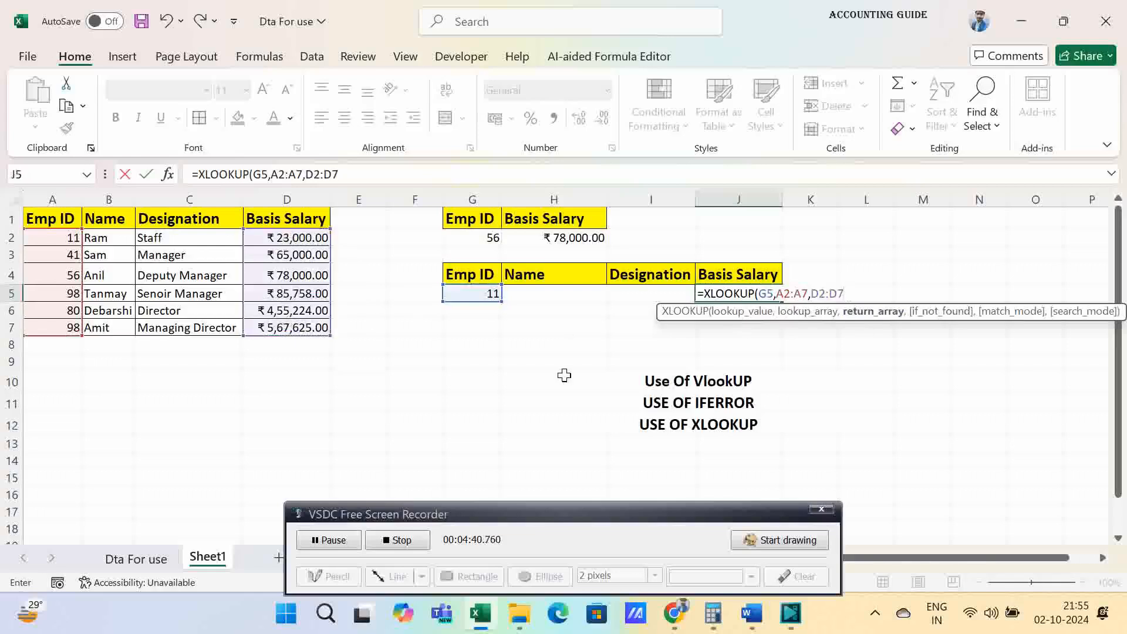
{"action": "type", "text": ")"}
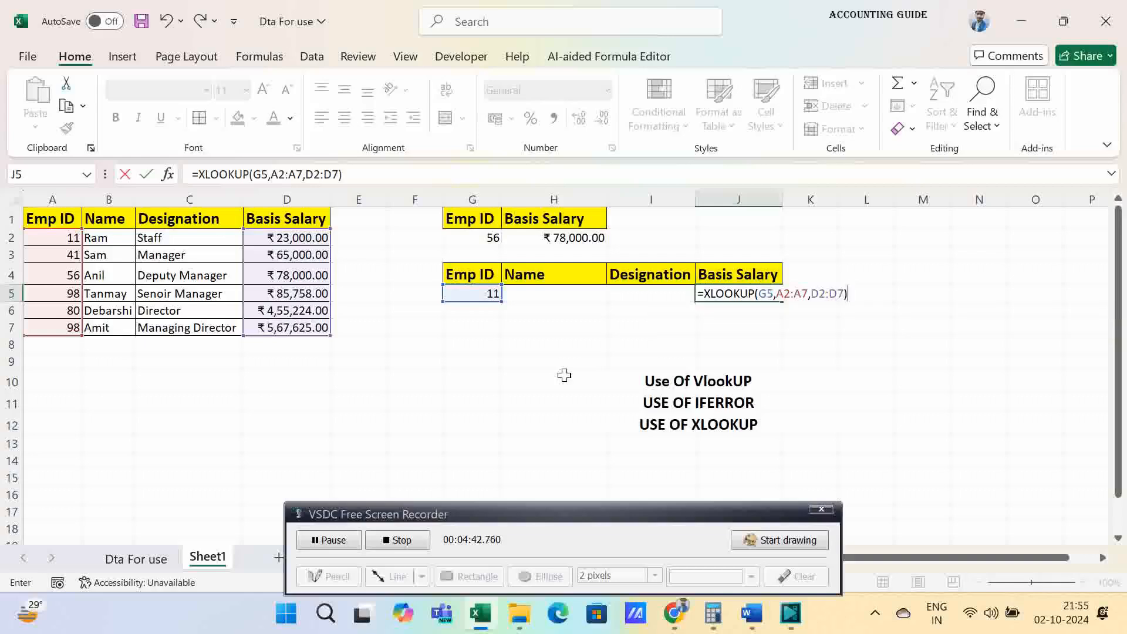
{"action": "key", "text": "Tab"}
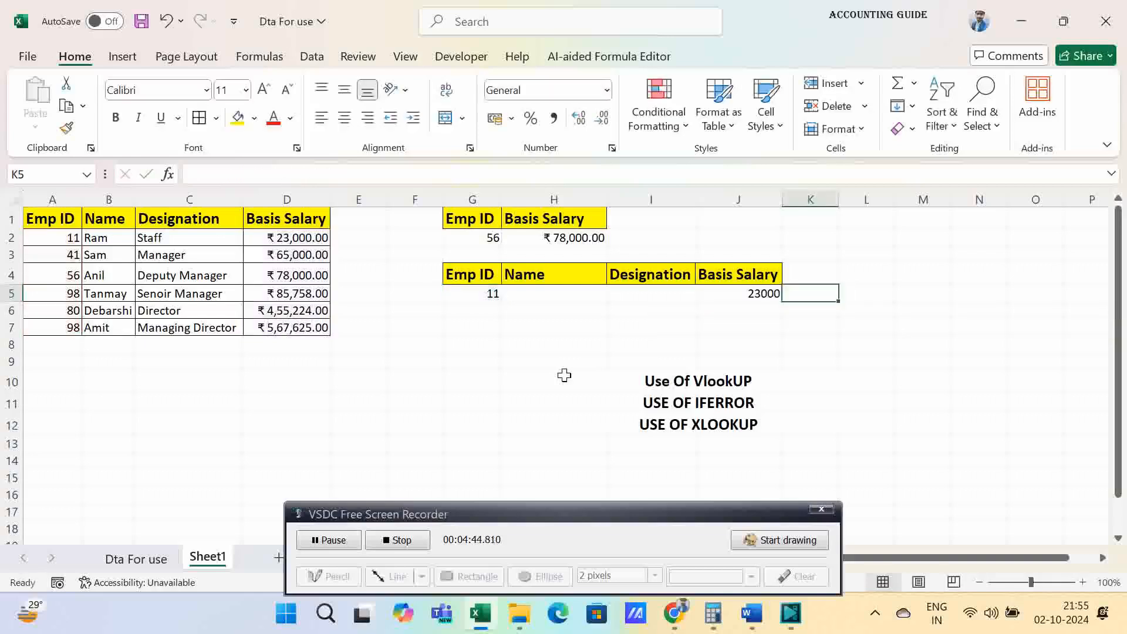
Step: Format cell J5 as Currency with the ₹ symbol, two decimal places and the red ₹ 1,234.10 style for negative numbers
{"action": "left_click", "coordinate": [762, 295]}
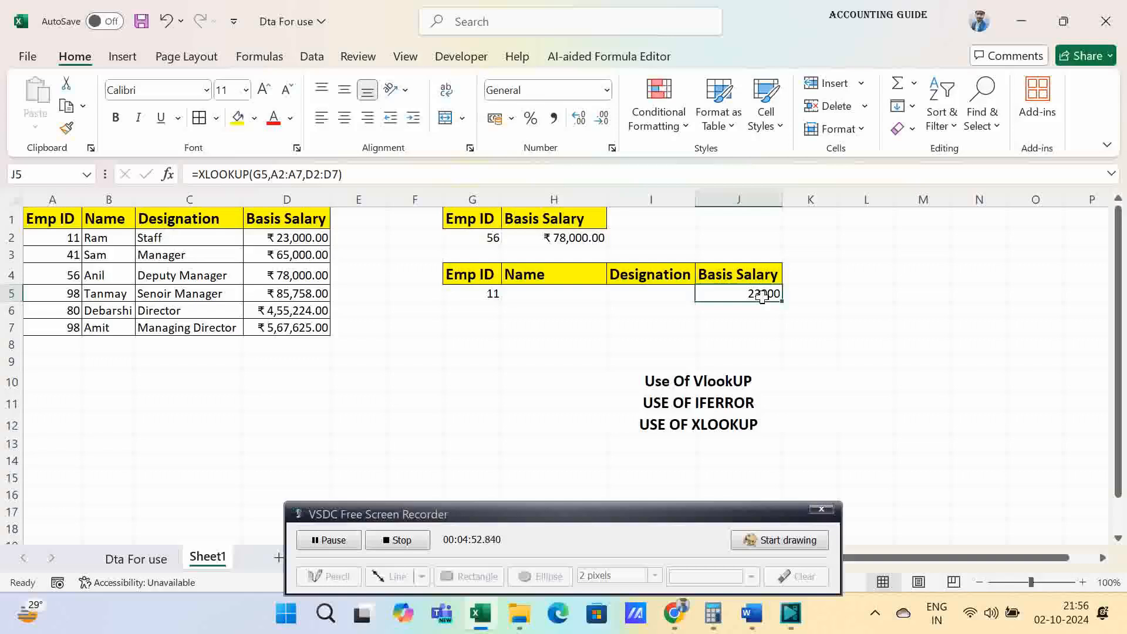
{"action": "key", "text": "ctrl+1"}
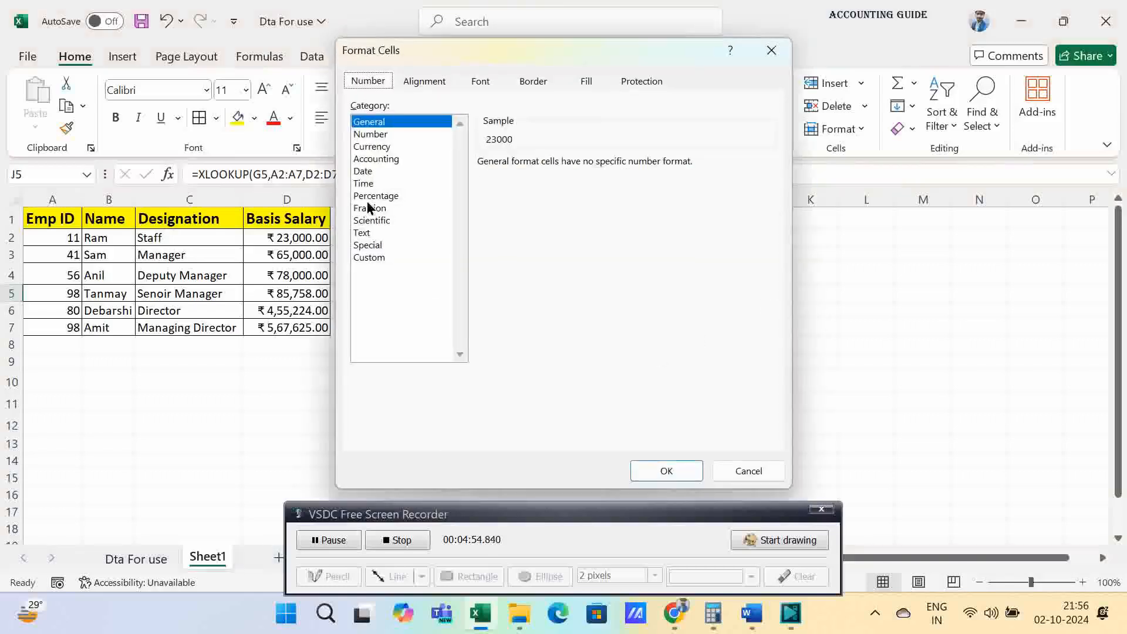
{"action": "left_click", "coordinate": [376, 147]}
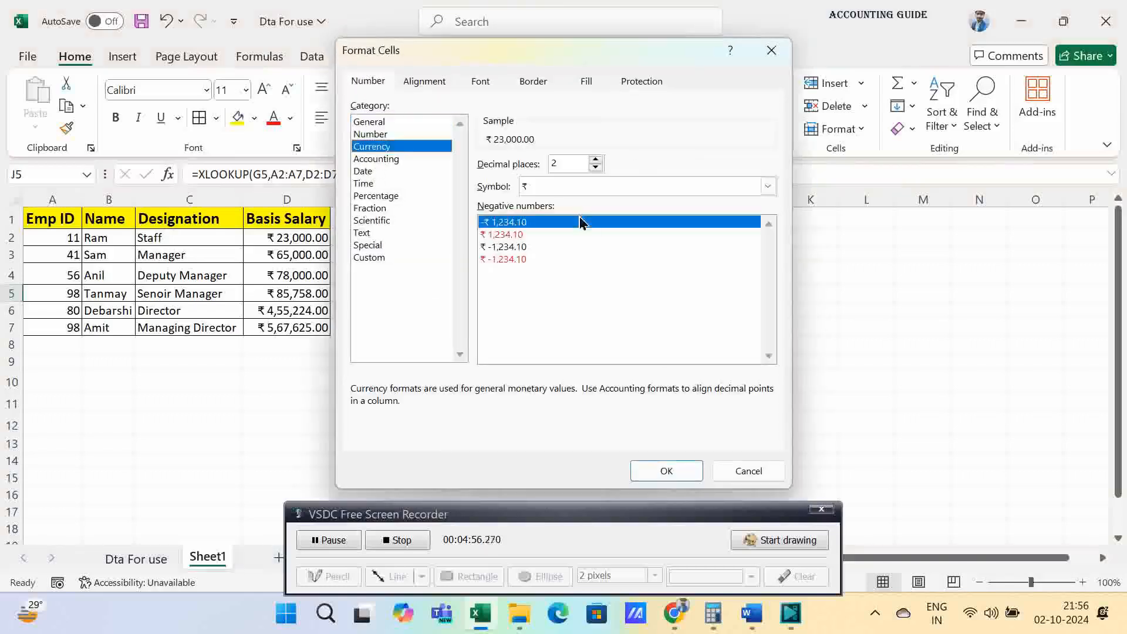
{"action": "left_click", "coordinate": [508, 235]}
{"action": "key", "text": "Return"}
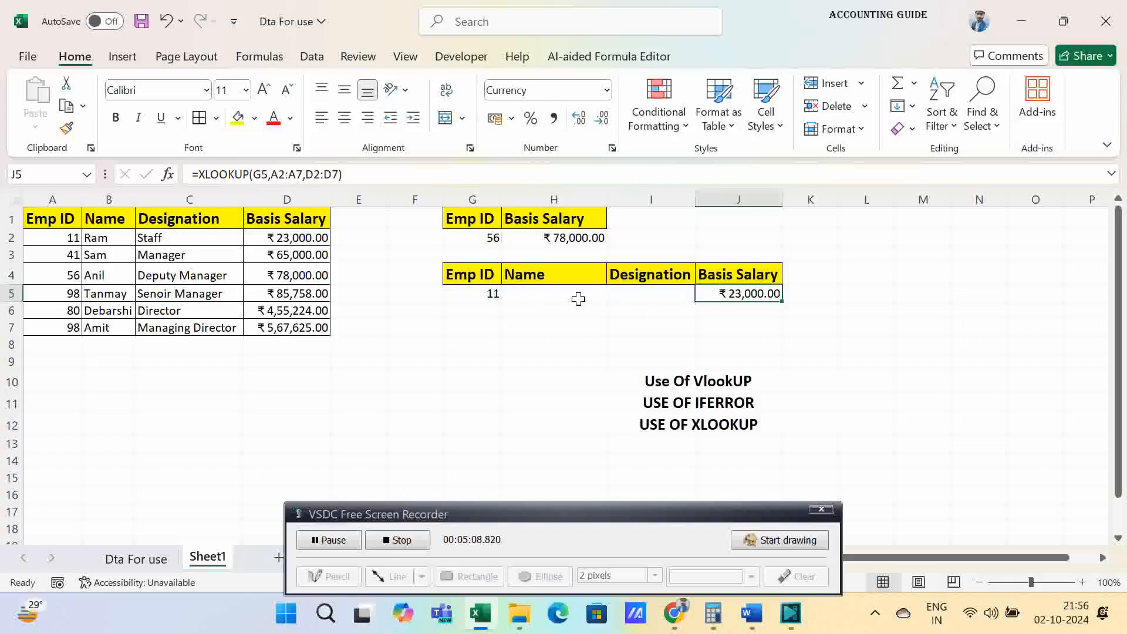
Step: Clear the formula from J5 and start an XLOOKUP formula in the Name cell H5
{"action": "key", "text": "F2"}
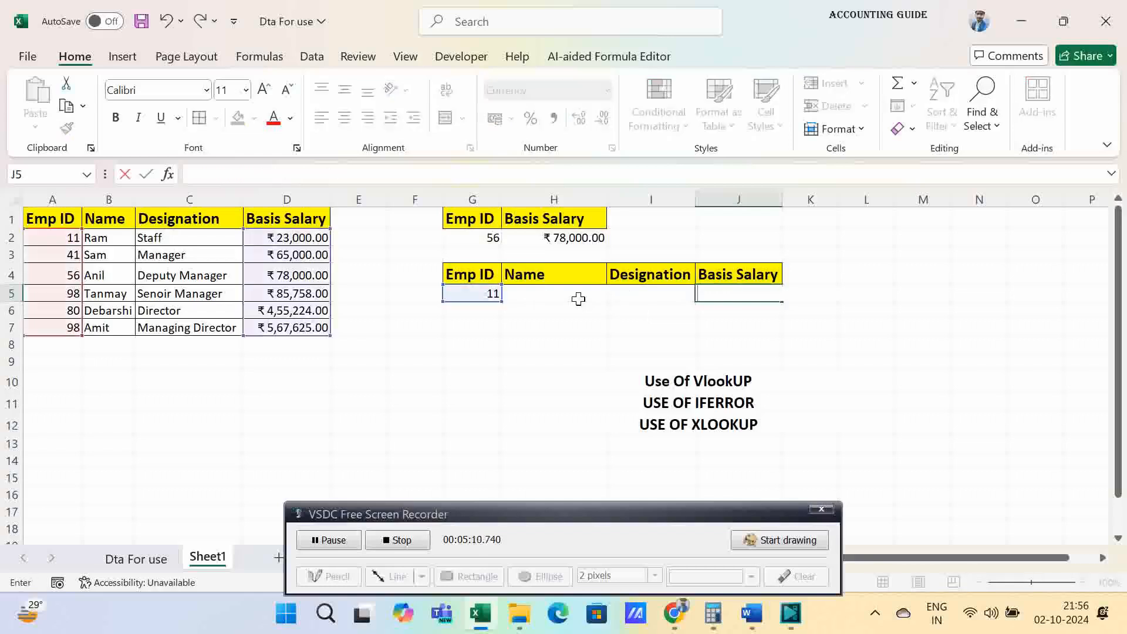
{"action": "left_click", "coordinate": [578, 300]}
{"action": "type", "text": "="}
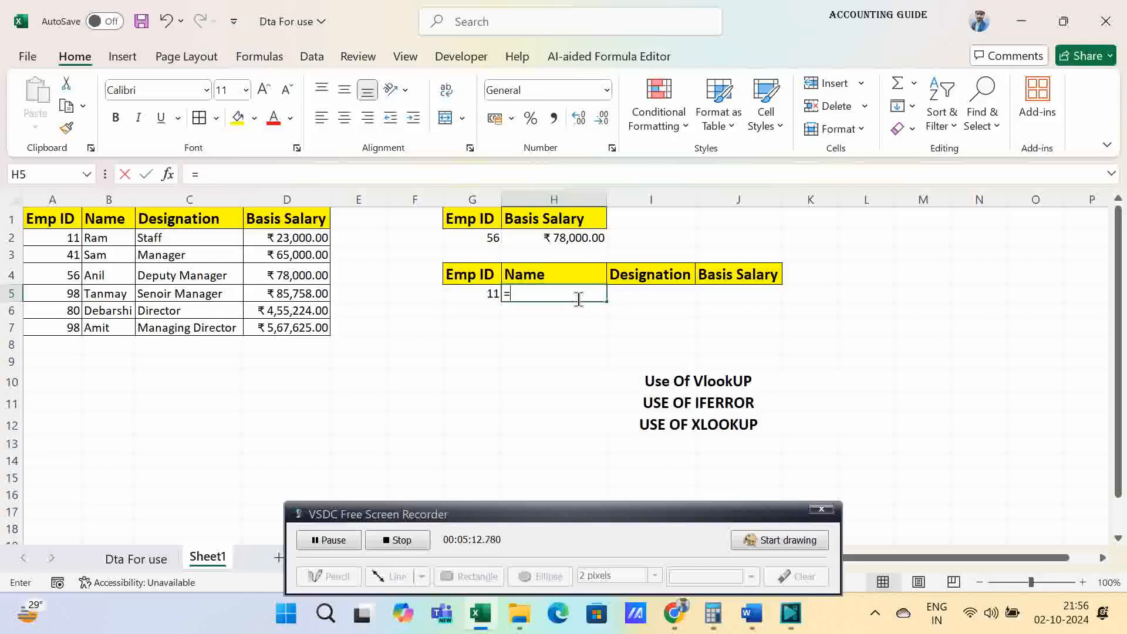
{"action": "type", "text": "xl"}
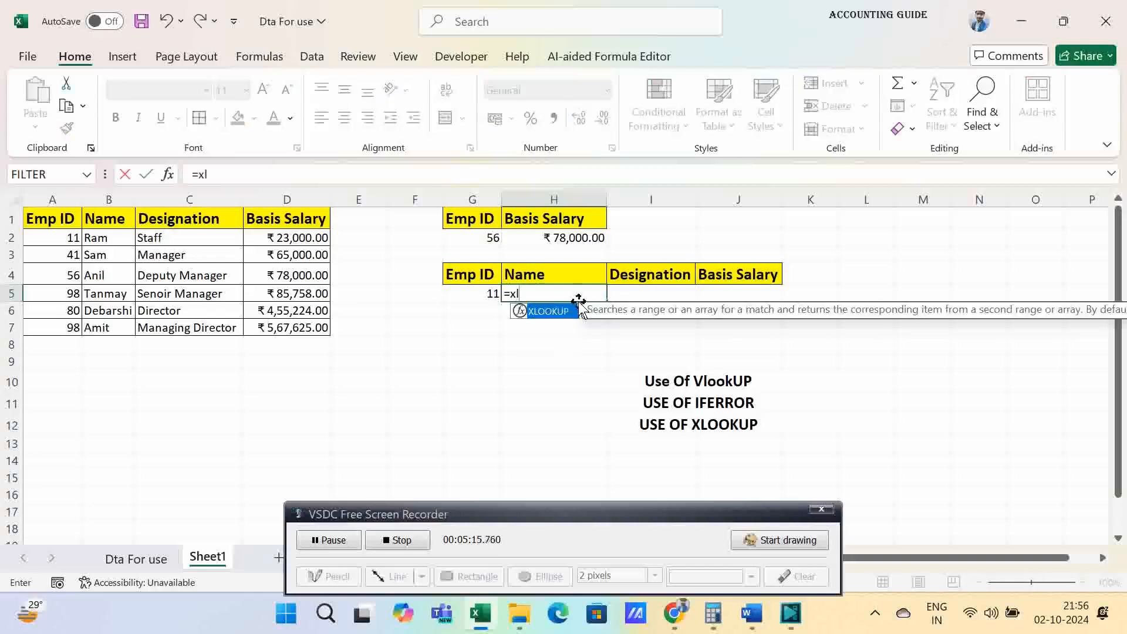
{"action": "key", "text": "Tab"}
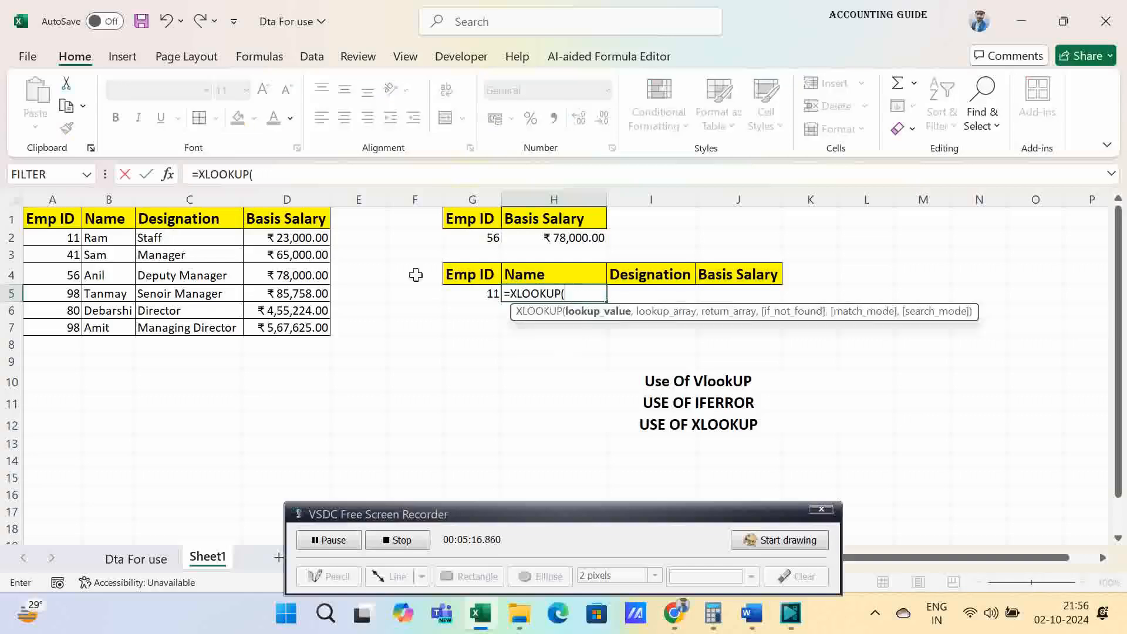
Step: Set G5 as the lookup value and A2:A7 as the lookup array in the H5 XLOOKUP formula
{"action": "left_click", "coordinate": [464, 292]}
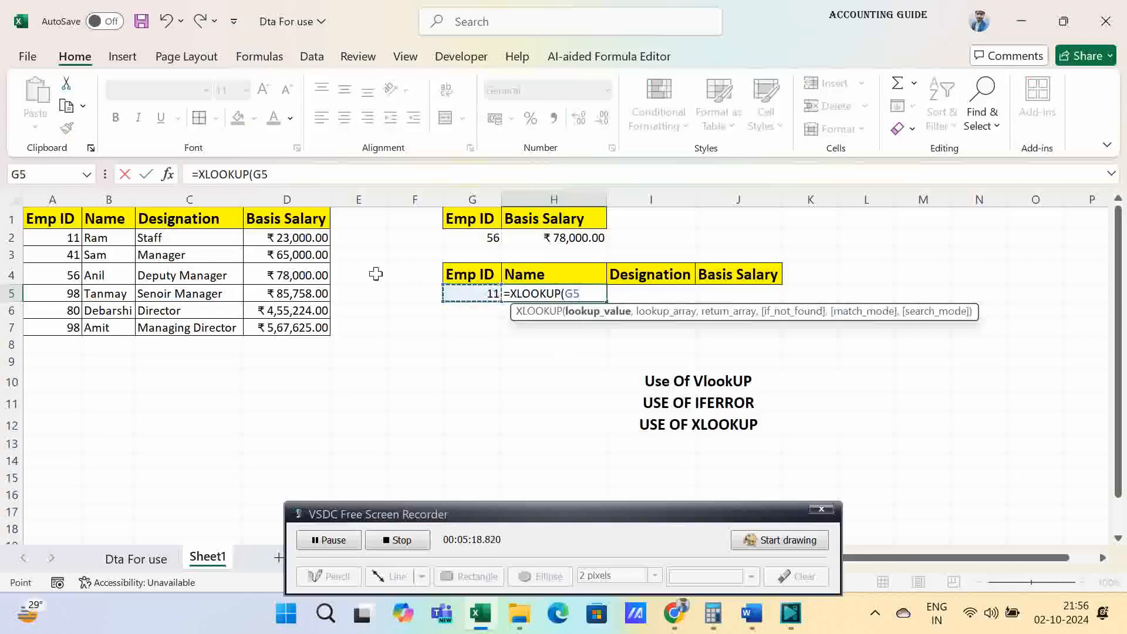
{"action": "left_click", "coordinate": [65, 238]}
{"action": "left_click_drag", "start_coordinate": [65, 238], "coordinate": [66, 319]}
{"action": "type", "text": ","}
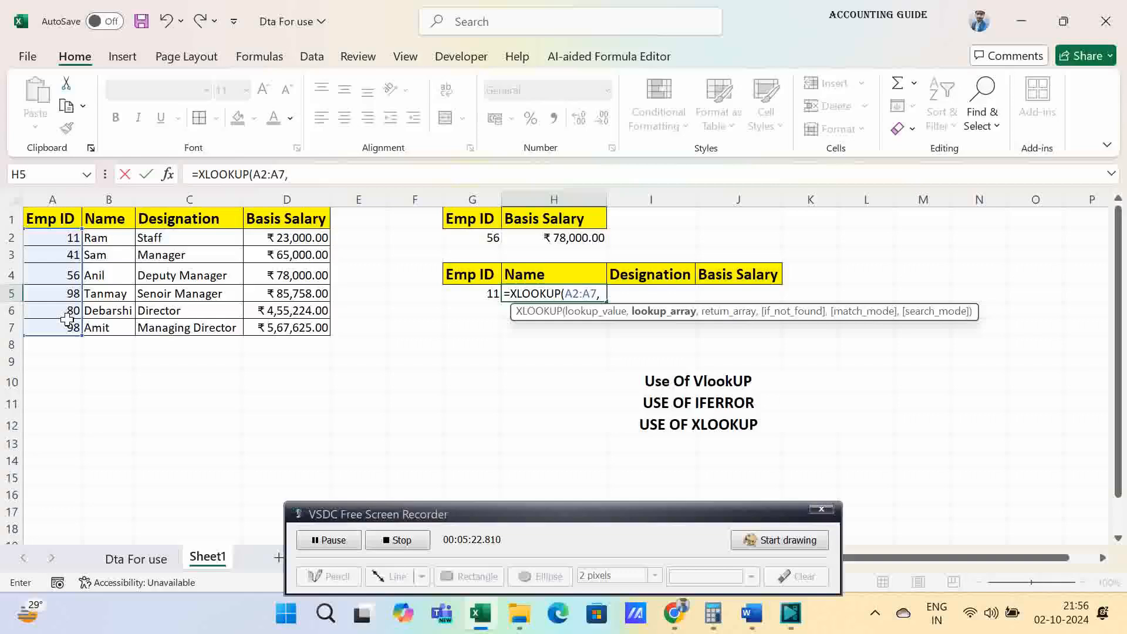
{"action": "left_click", "coordinate": [567, 293]}
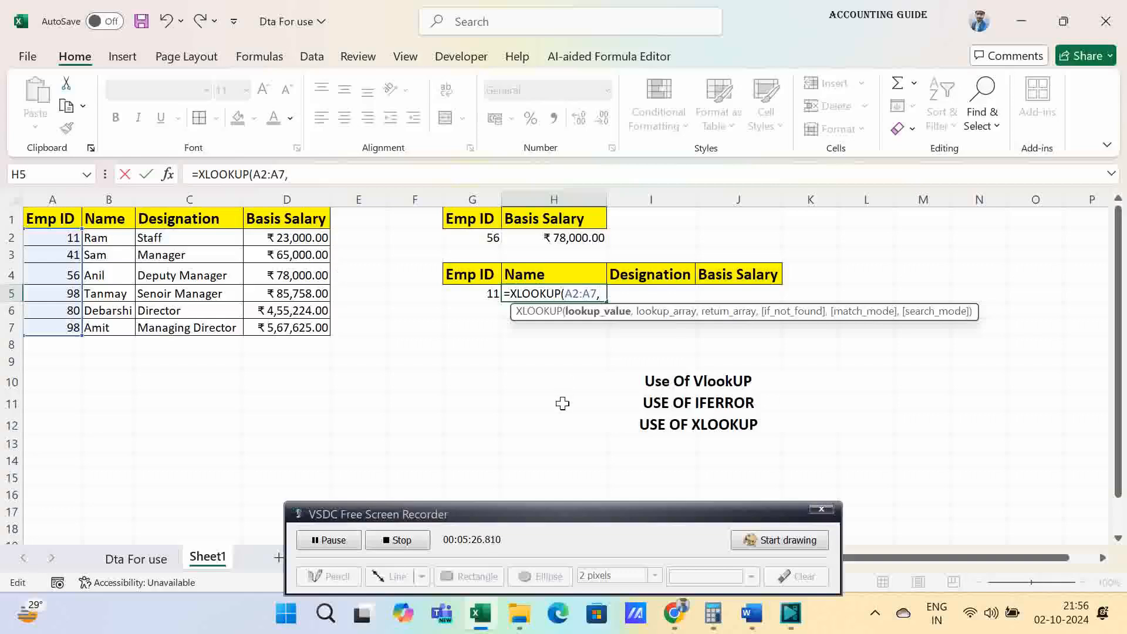
{"action": "type", "text": ","}
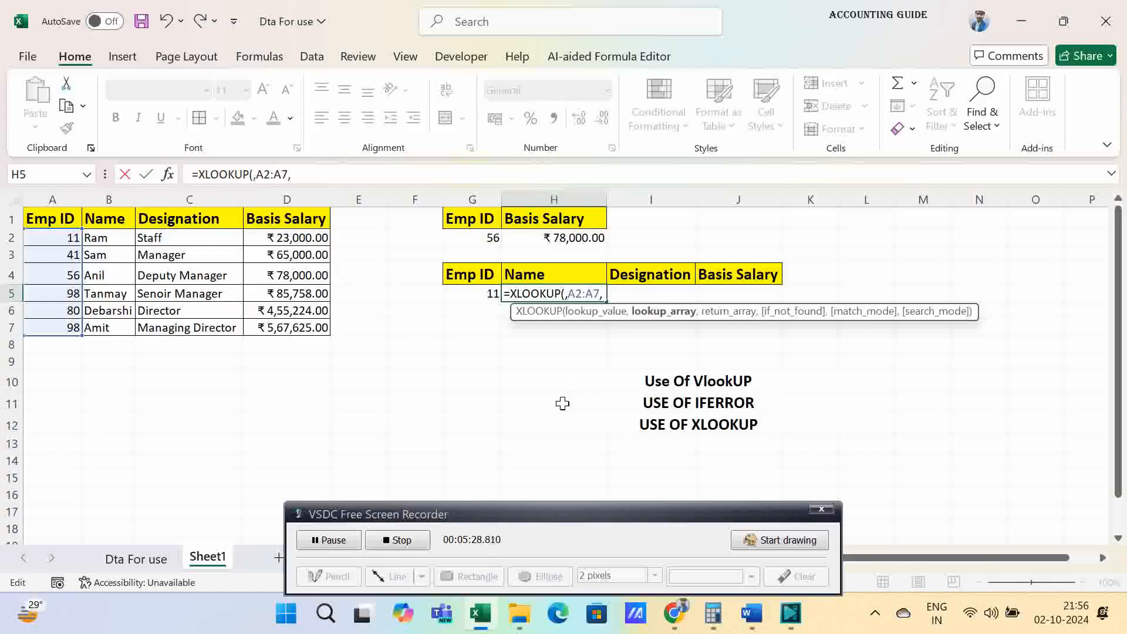
{"action": "left_click", "coordinate": [479, 294]}
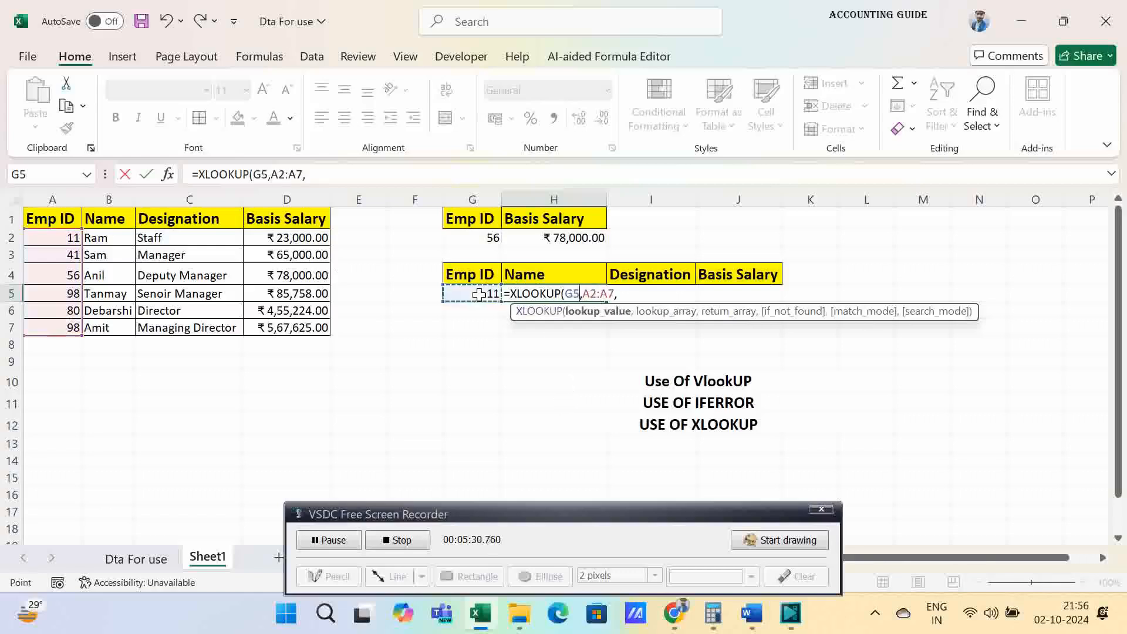
{"action": "left_click", "coordinate": [620, 294]}
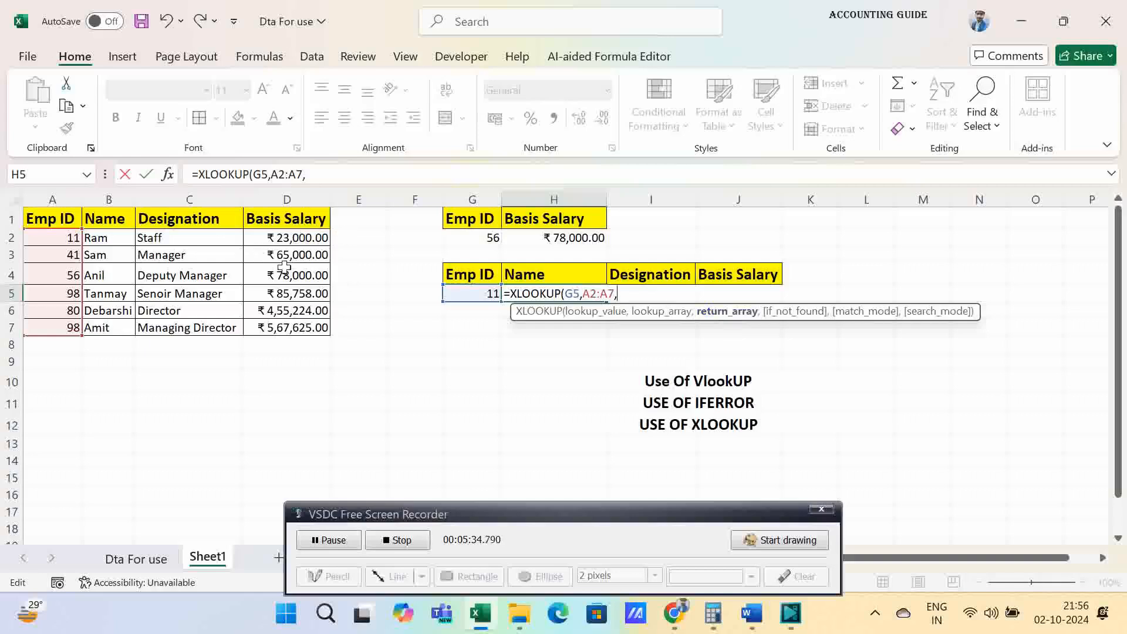
Step: Finish the H5 formula with return array B2:D7 and not-found text "INVALID", giving =XLOOKUP(G5,A2:A7,B2:D7,"INVALID")
{"action": "left_click_drag", "start_coordinate": [117, 237], "coordinate": [297, 330]}
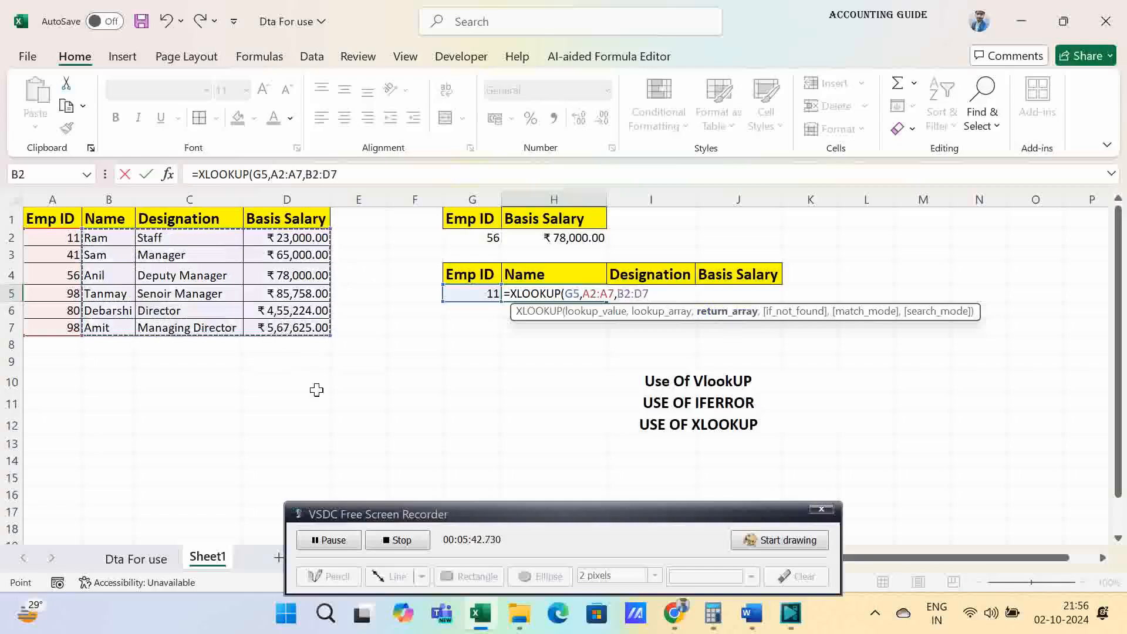
{"action": "type", "text": ","}
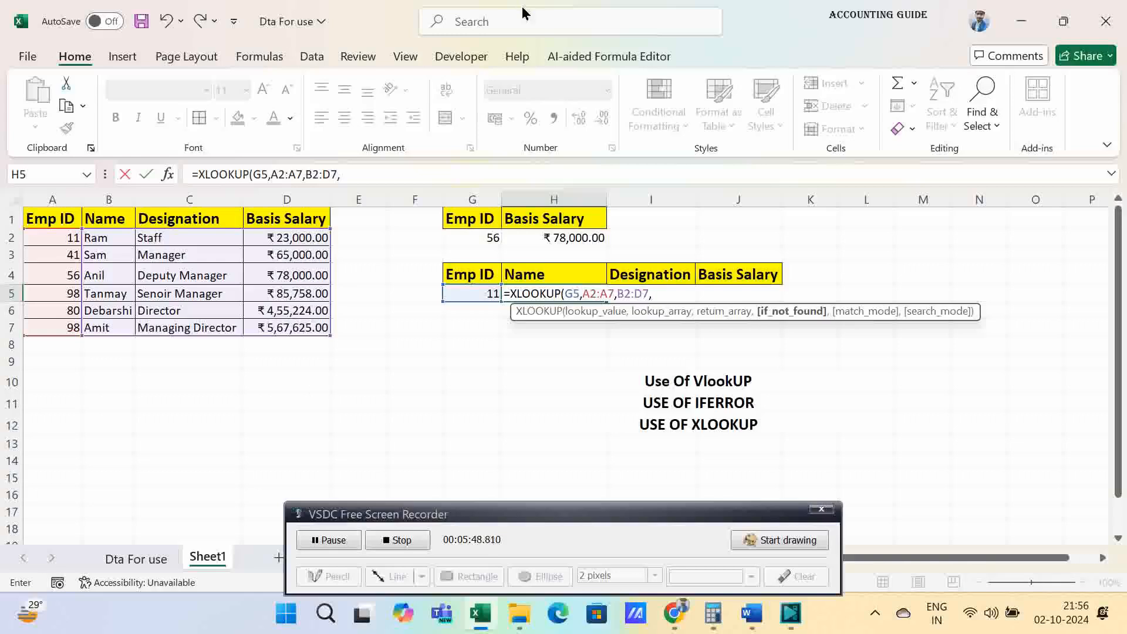
{"action": "type", "text": "\"INVAKID"}
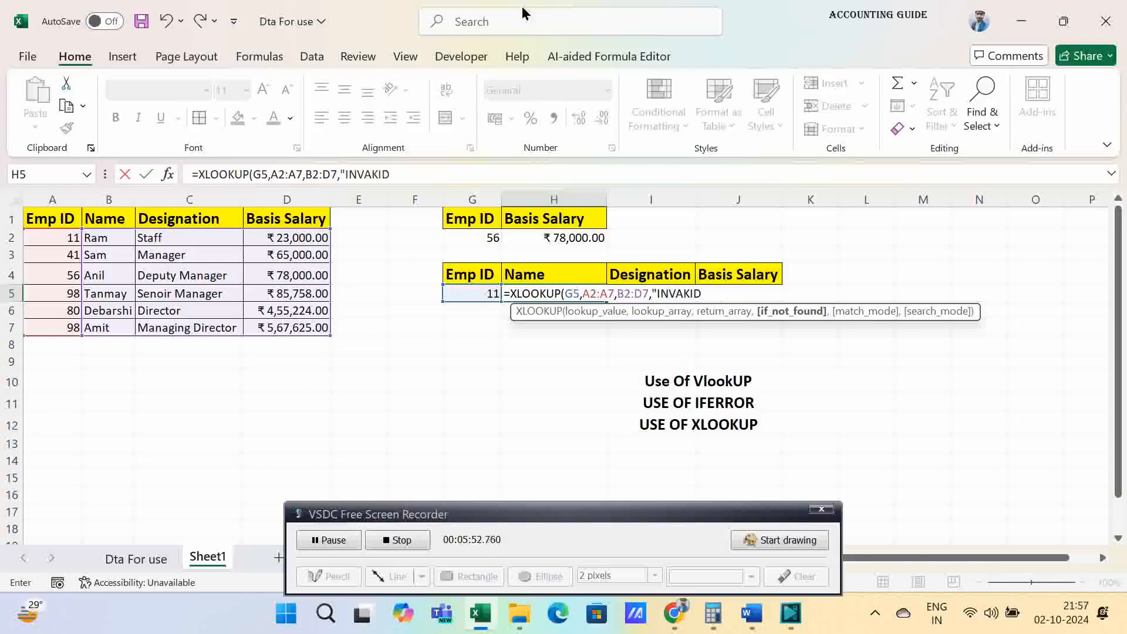
{"action": "key", "text": "BackSpace"}
{"action": "key", "text": "BackSpace"}
{"action": "key", "text": "BackSpace"}
{"action": "type", "text": "LID\")"}
{"action": "key", "text": "Tab"}
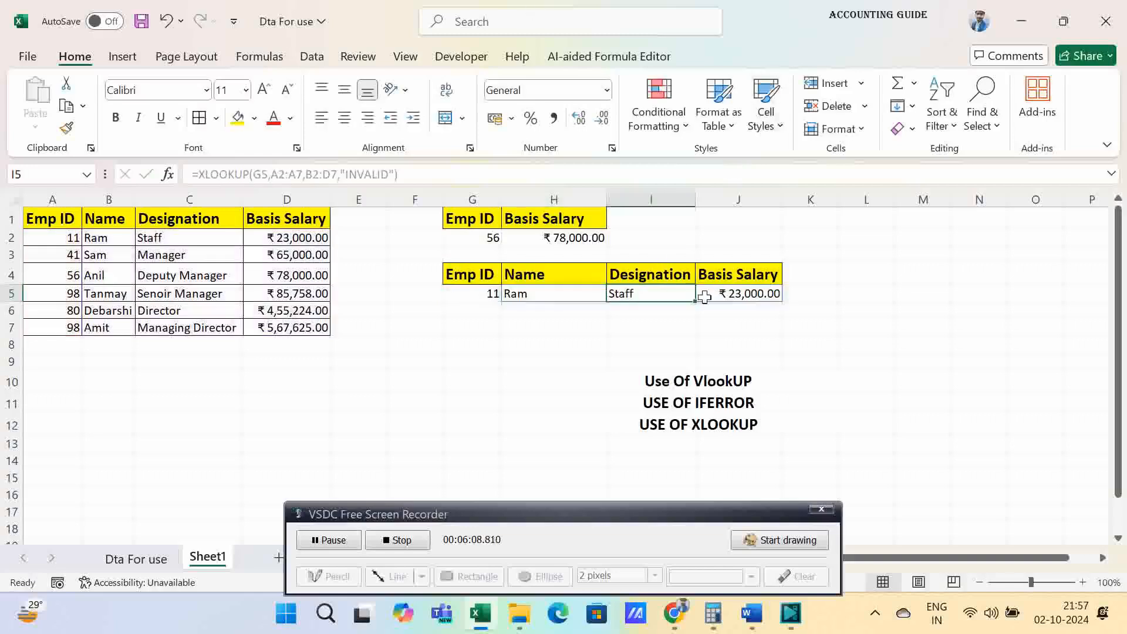
Step: Test the XLOOKUP by entering an employee ID in G5 that is missing from the employee table
{"action": "left_click", "coordinate": [482, 293]}
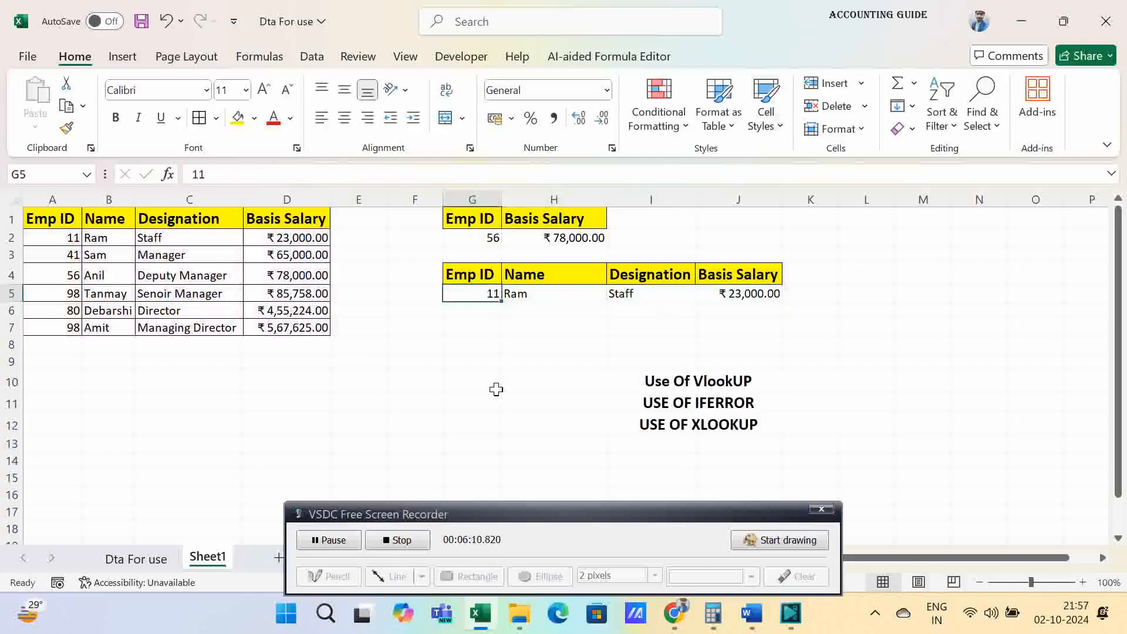
{"action": "type", "text": "68"}
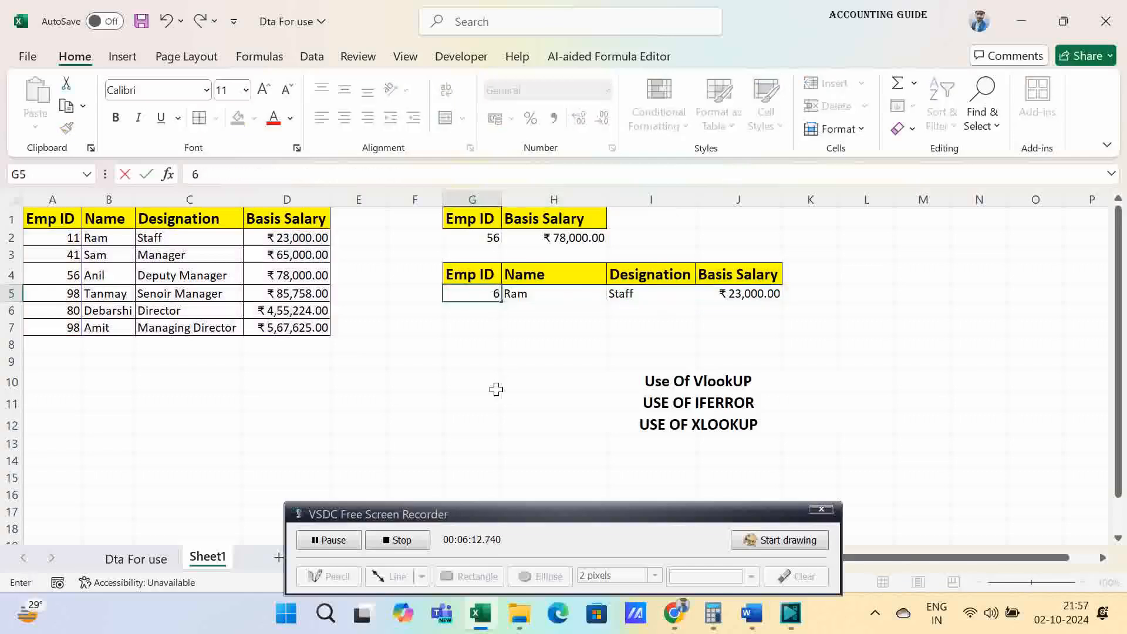
{"action": "key", "text": "Tab"}
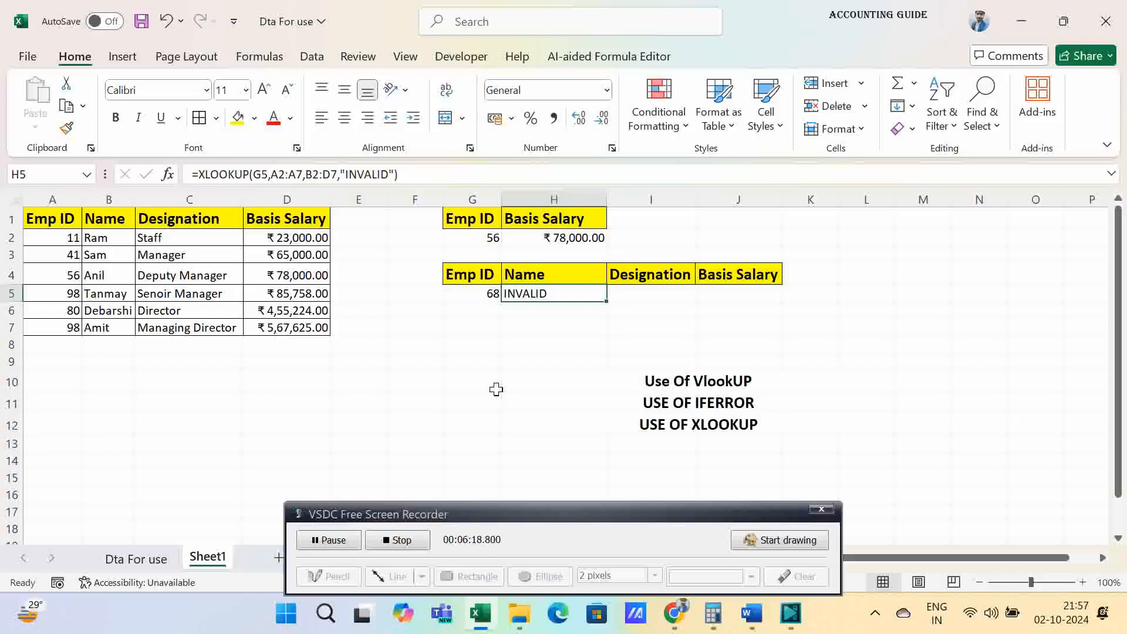
Step: Replace the entry in G5 with the Deputy Manager's employee ID
{"action": "left_click", "coordinate": [479, 289]}
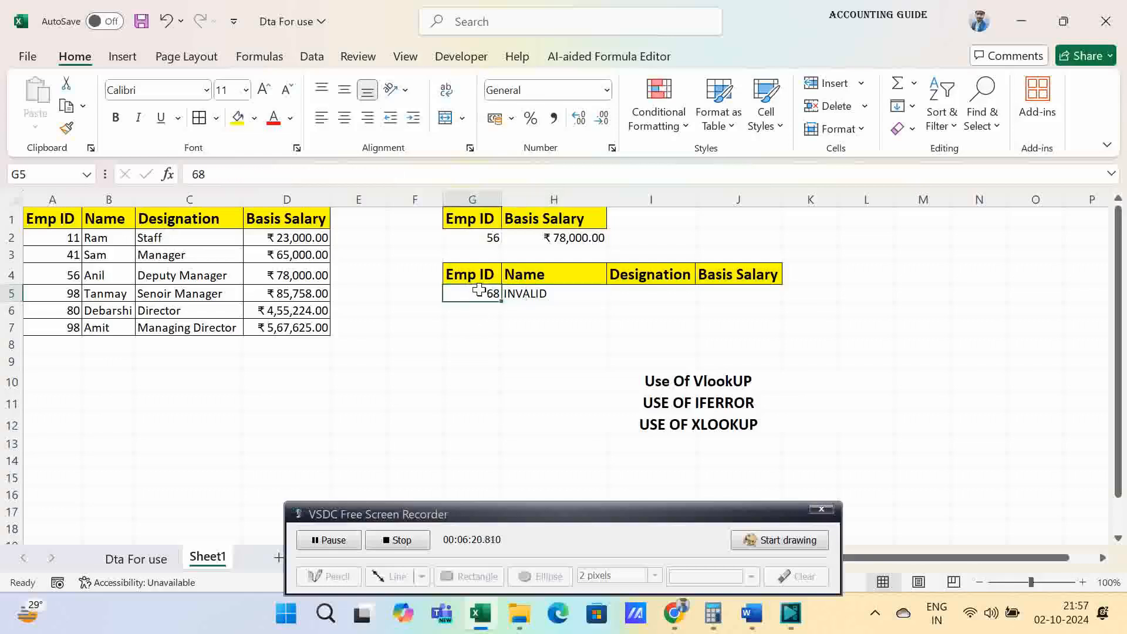
{"action": "type", "text": "56"}
{"action": "key", "text": "Tab"}
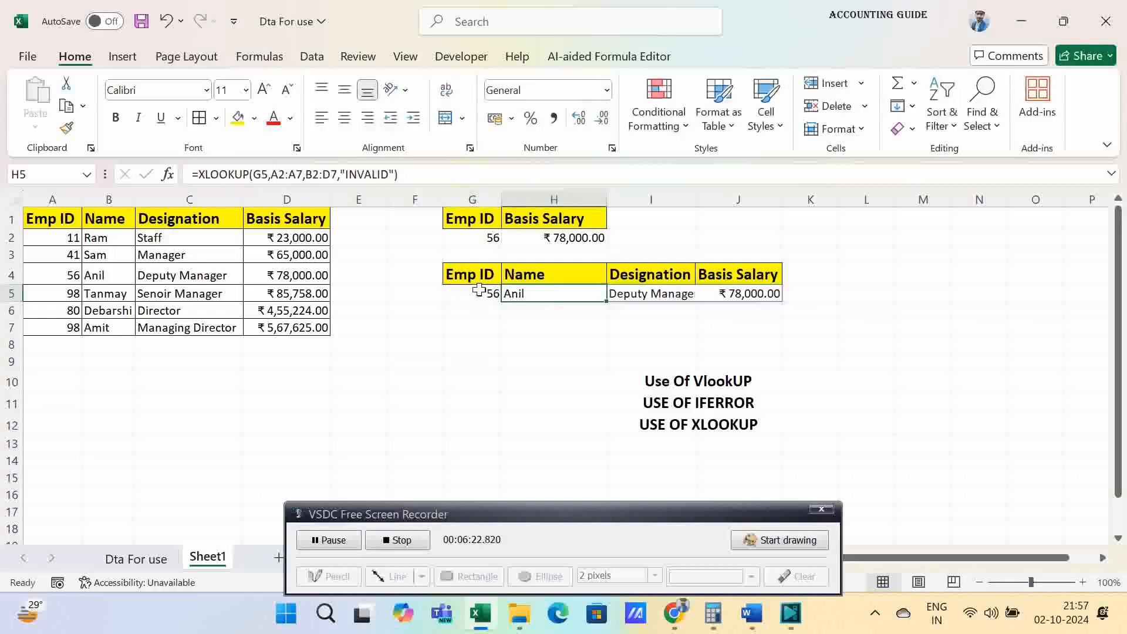